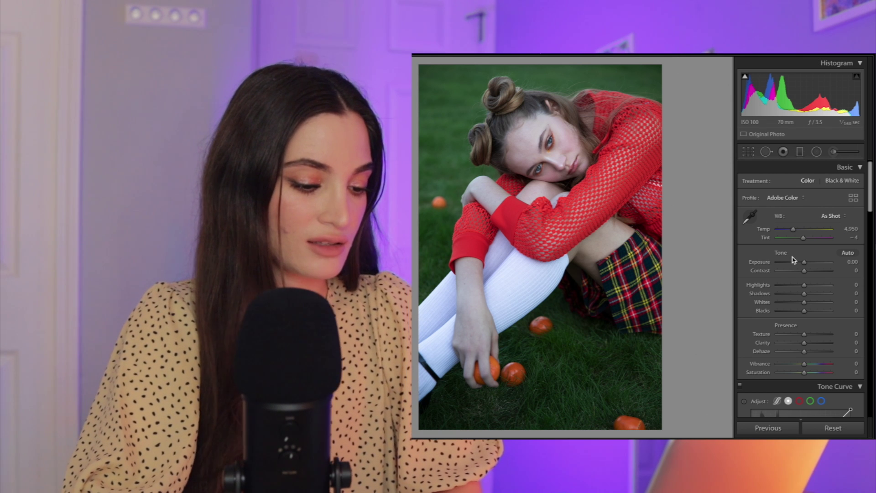
Step: Warm the white balance temperature to 5,544, set exposure to +0.35 and contrast to +15, and compare with the original
scroll(793, 258, "down", 10)
scroll(793, 260, "up", 10)
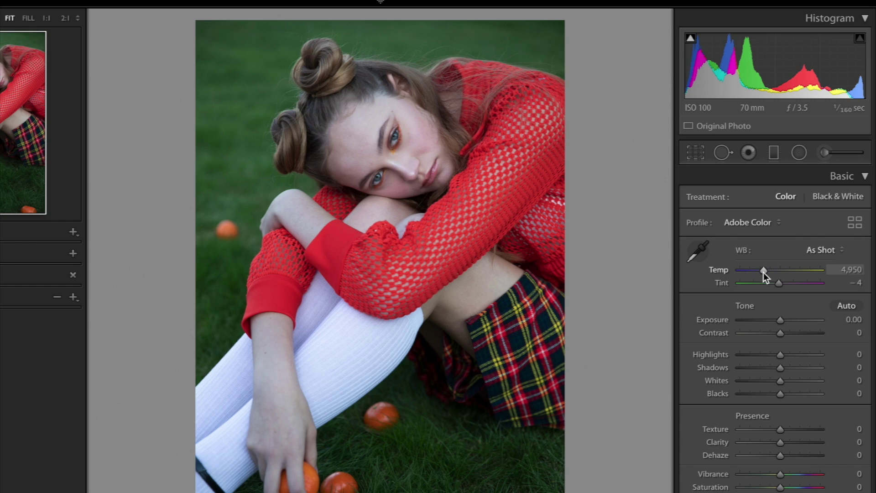
left_click_drag(763, 273, 770, 277)
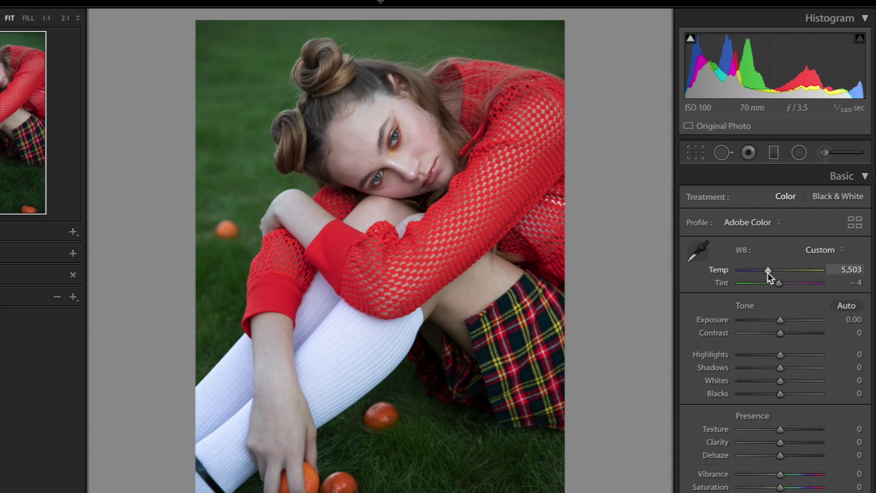
left_click_drag(778, 320, 786, 335)
key("backslash")
key("backslash")
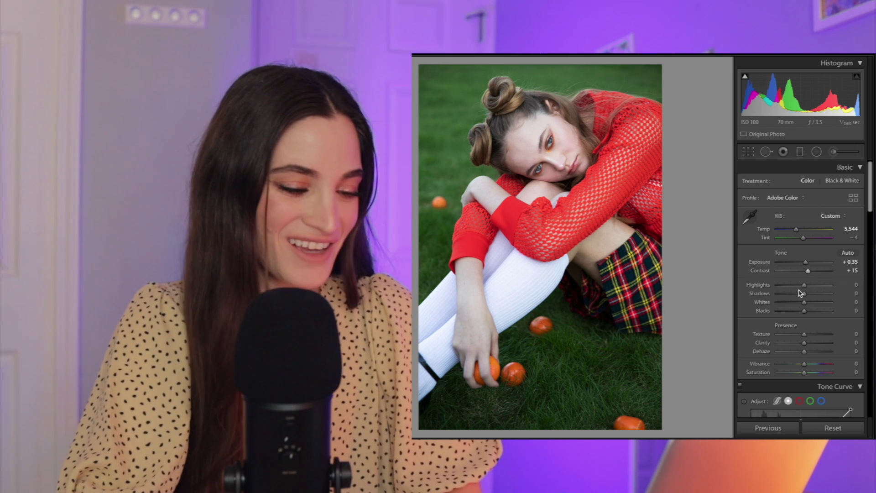
Step: Add shadow, midtone and highlight points to the tone curve and move its black point to input 10, output 12
scroll(805, 292, "down", 5)
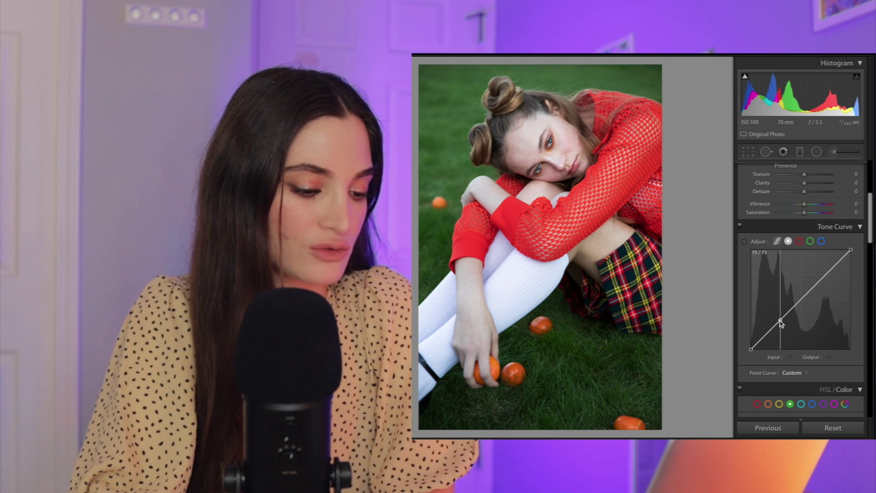
left_click_drag(781, 323, 779, 319)
left_click(822, 274)
left_click_drag(724, 425, 744, 405)
mouse_move(809, 339)
left_mouse_down()
mouse_move(813, 347)
mouse_move(805, 341)
left_mouse_up()
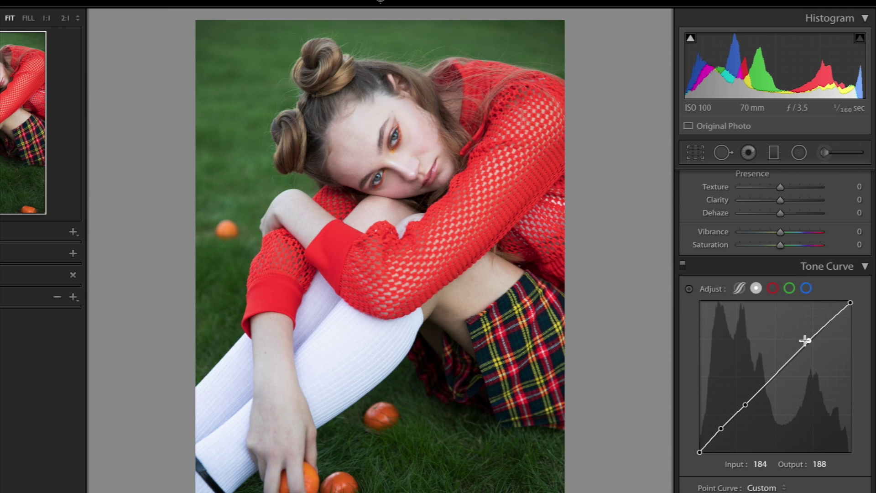
left_click_drag(700, 451, 708, 444)
left_click_drag(757, 348, 753, 344)
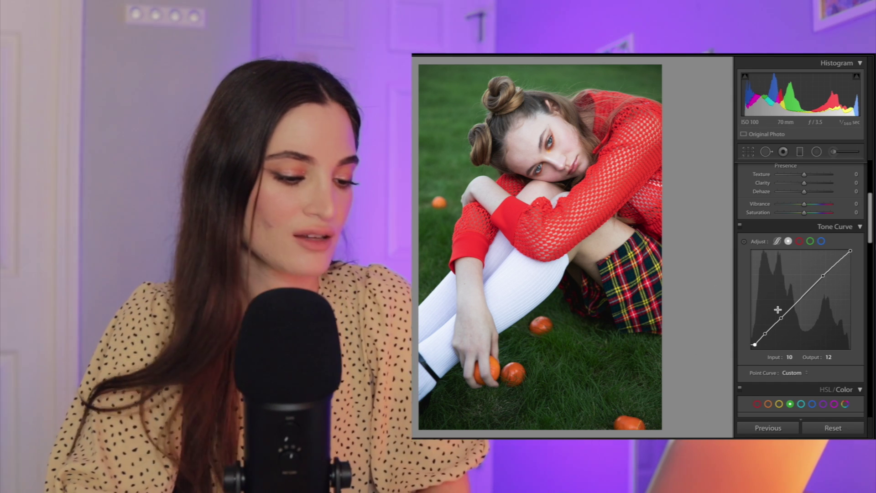
Step: Adjust the greens to hue −8, saturation about +11 and luminance +65, comparing the edit with the original
scroll(781, 303, "down", 4)
left_click_drag(806, 271, 783, 273)
left_click_drag(749, 339, 815, 346)
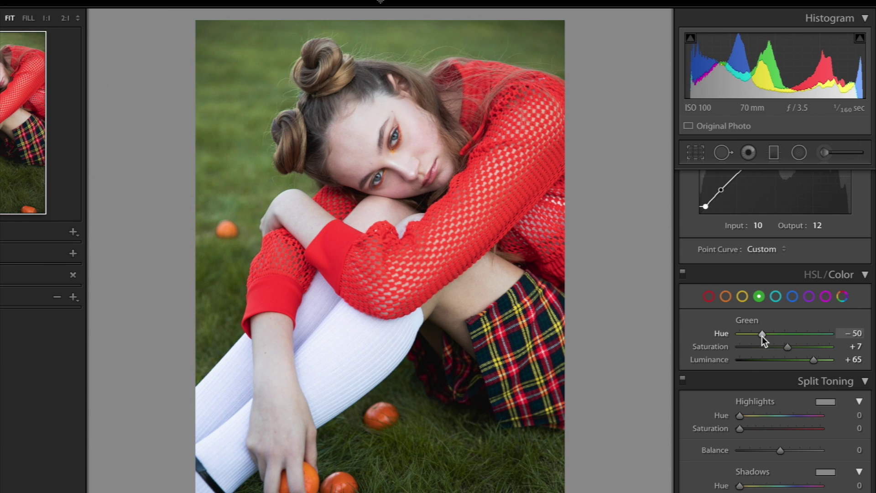
mouse_move(762, 336)
left_mouse_down()
mouse_move(785, 338)
mouse_move(767, 335)
left_mouse_up()
left_click_drag(768, 335, 790, 349)
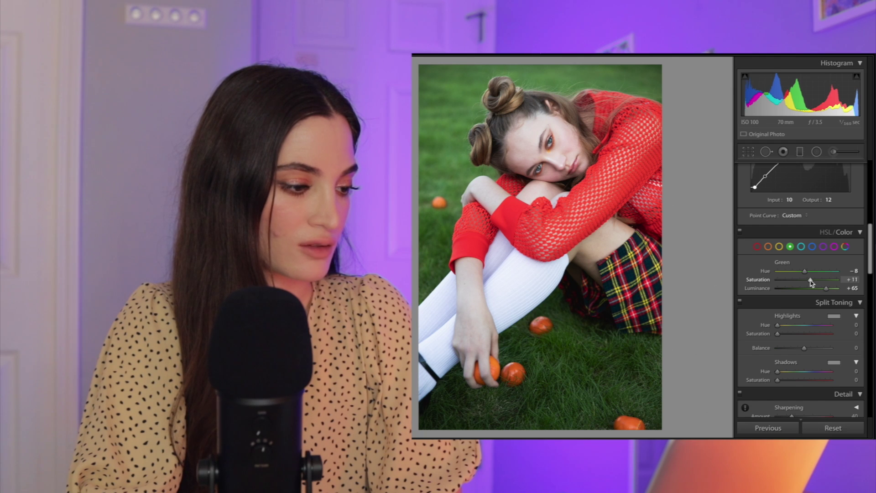
key("backslash")
key("backslash")
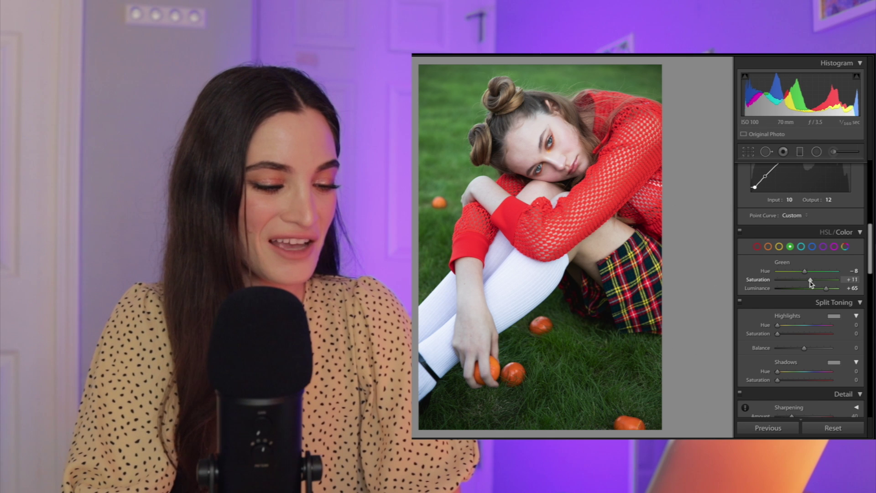
key("backslash")
key("backslash")
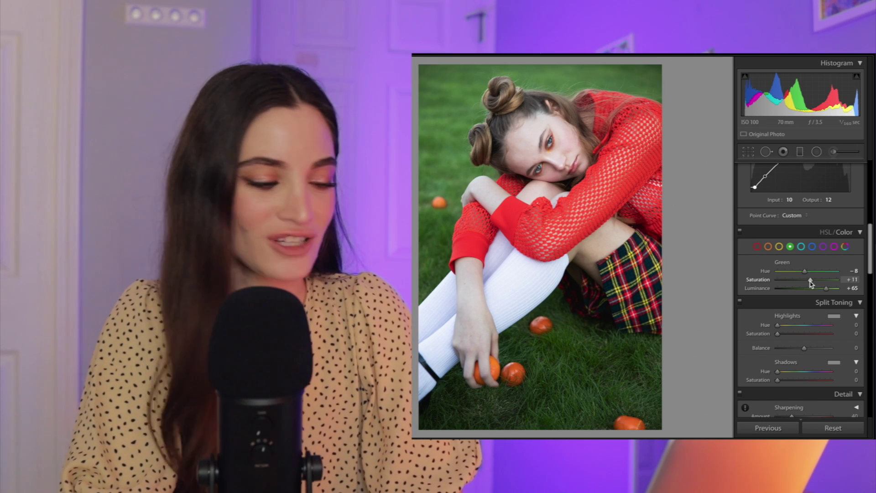
mouse_move(811, 280)
left_mouse_down()
mouse_move(819, 281)
mouse_move(812, 280)
left_mouse_up()
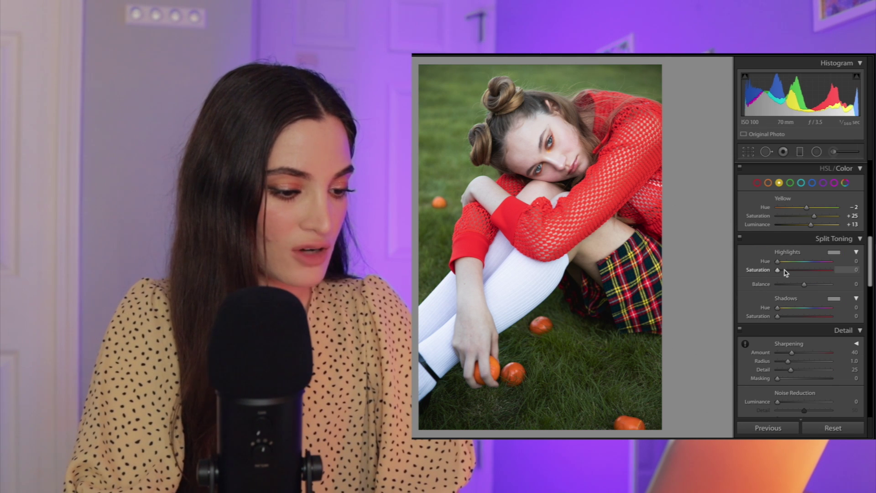
Step: Split-tone the highlights with hue 39 and saturation 9, and the shadows with hue 34 and saturation 12
mouse_move(785, 271)
left_mouse_down()
mouse_move(787, 263)
mouse_move(784, 273)
left_mouse_up()
left_click(791, 261)
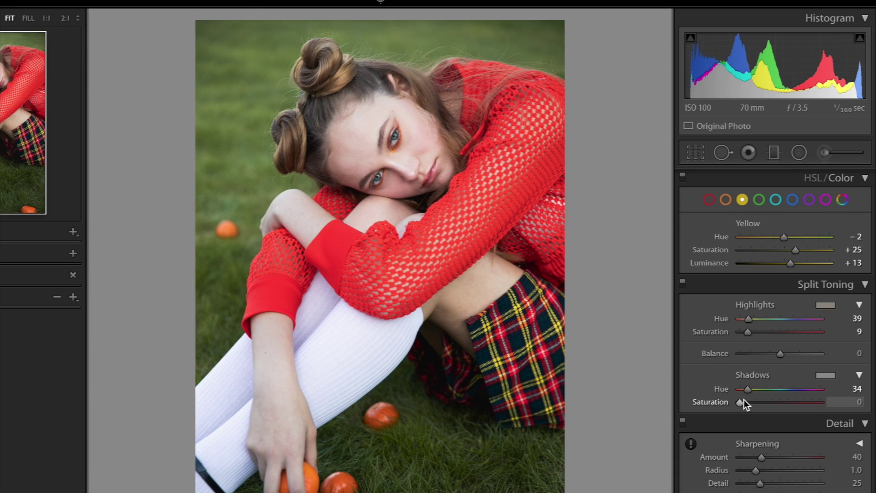
left_click_drag(743, 401, 748, 401)
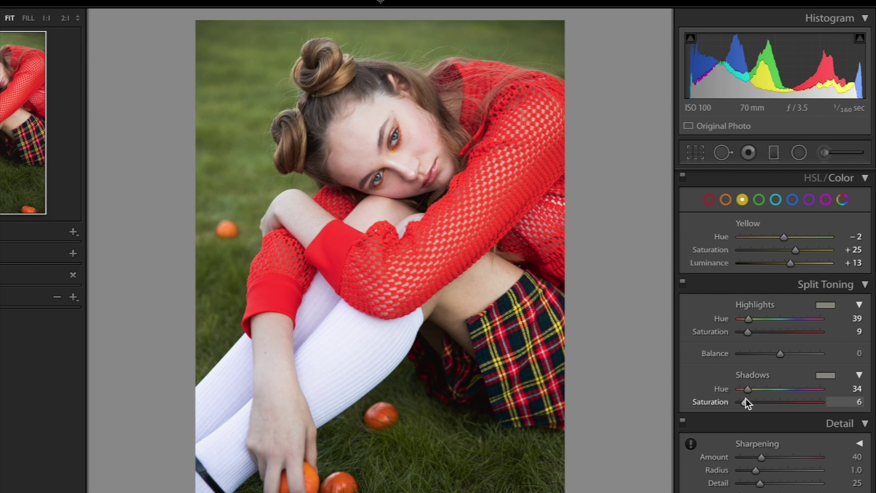
mouse_move(745, 401)
left_mouse_down()
mouse_move(803, 401)
mouse_move(752, 404)
left_mouse_up()
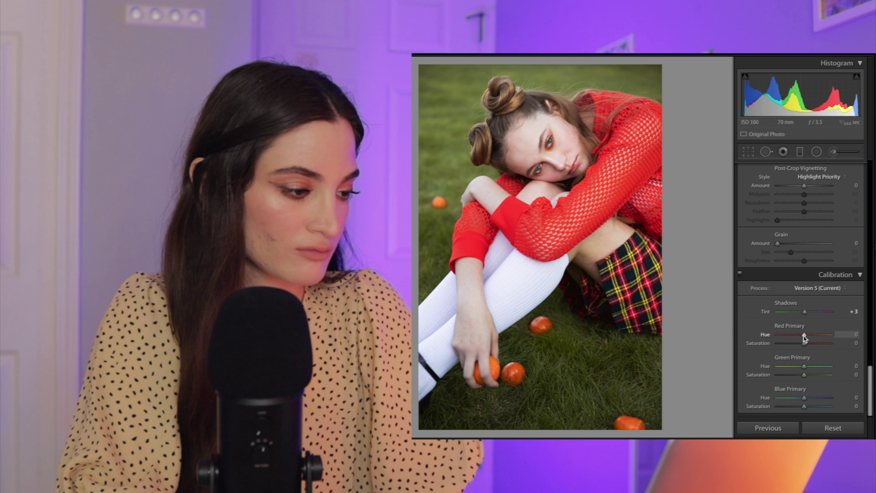
Step: Set the calibration's Red Primary hue to +29 and saturation to +17, checking the edit against the original
left_click_drag(804, 335, 825, 336)
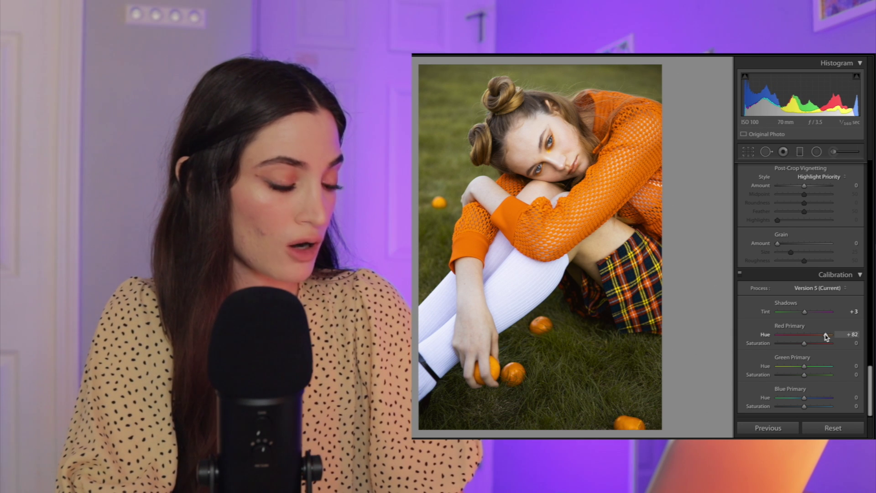
mouse_move(826, 336)
left_mouse_down()
mouse_move(801, 336)
mouse_move(816, 338)
left_mouse_up()
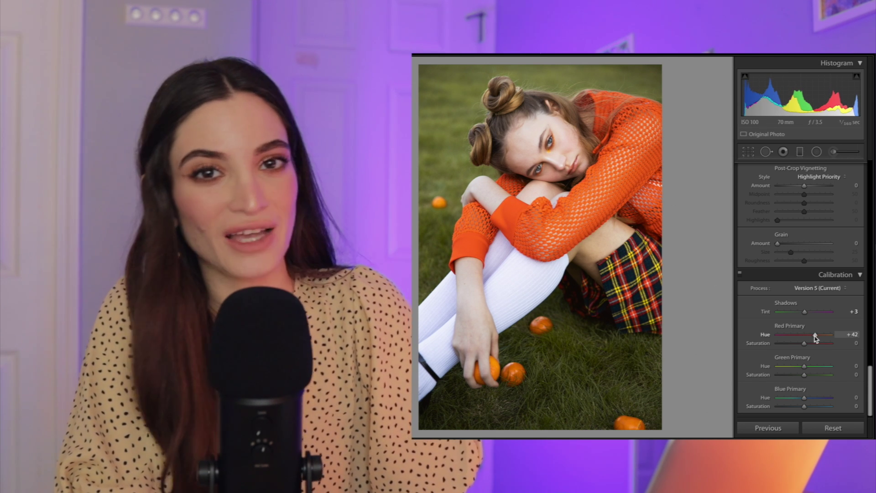
left_click_drag(816, 339, 815, 338)
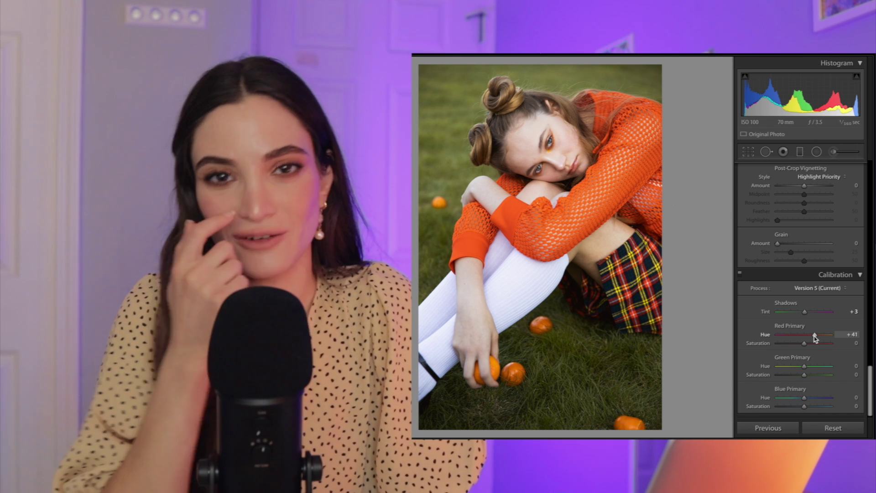
mouse_move(816, 339)
left_mouse_down()
mouse_move(805, 338)
mouse_move(815, 338)
left_mouse_up()
key("backslash")
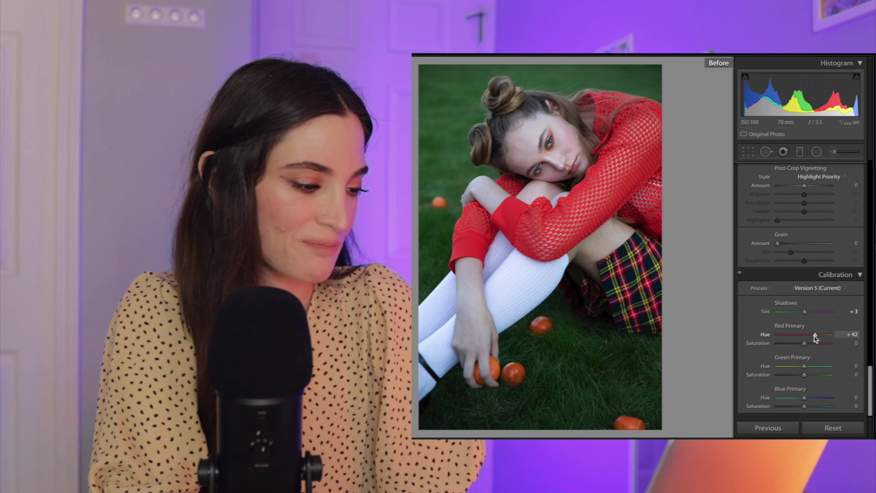
key("backslash")
left_click_drag(815, 338, 812, 338)
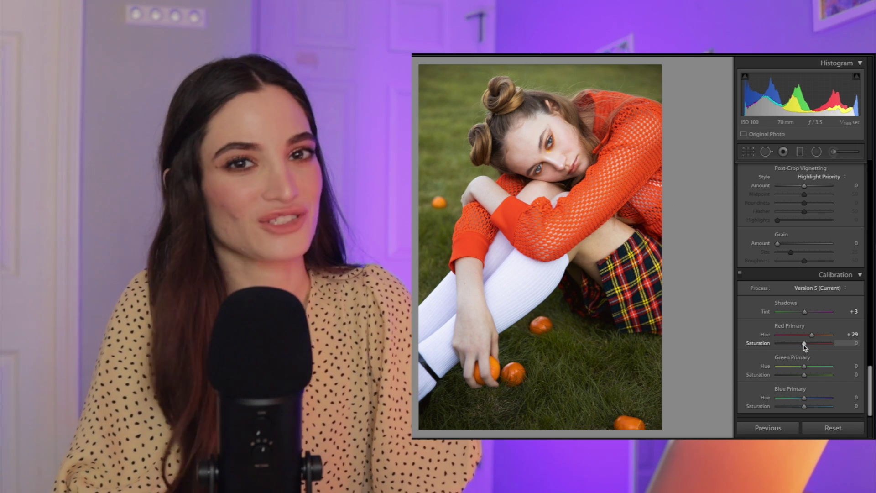
left_click_drag(804, 346, 809, 348)
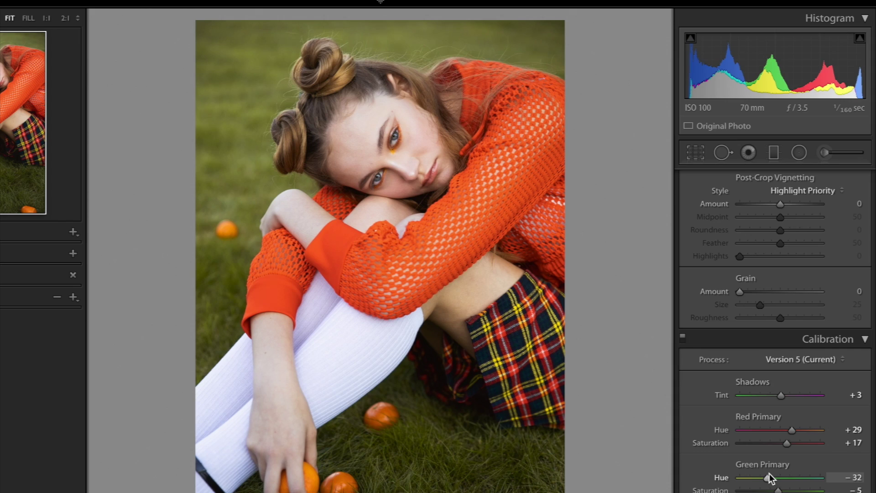
Step: Set the calibration's Green Primary hue to −33 and both Blue Primary hue and saturation to −21
left_click_drag(774, 476, 783, 477)
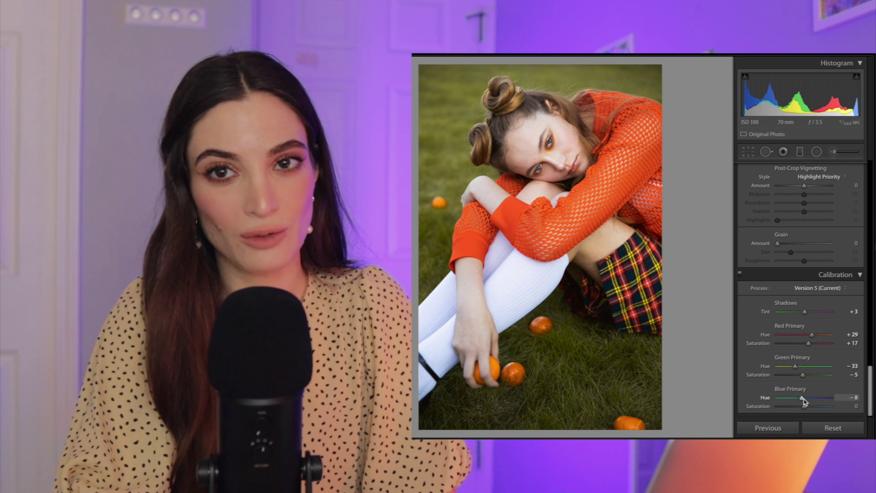
mouse_move(803, 397)
left_mouse_down()
mouse_move(788, 400)
mouse_move(811, 400)
left_mouse_up()
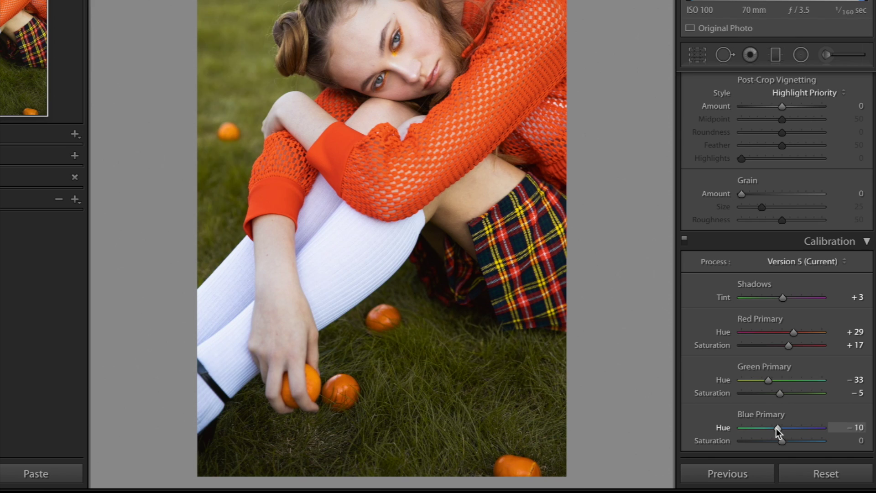
left_click_drag(800, 397, 798, 397)
mouse_move(783, 442)
left_mouse_down()
mouse_move(806, 441)
mouse_move(758, 439)
mouse_move(774, 441)
left_mouse_up()
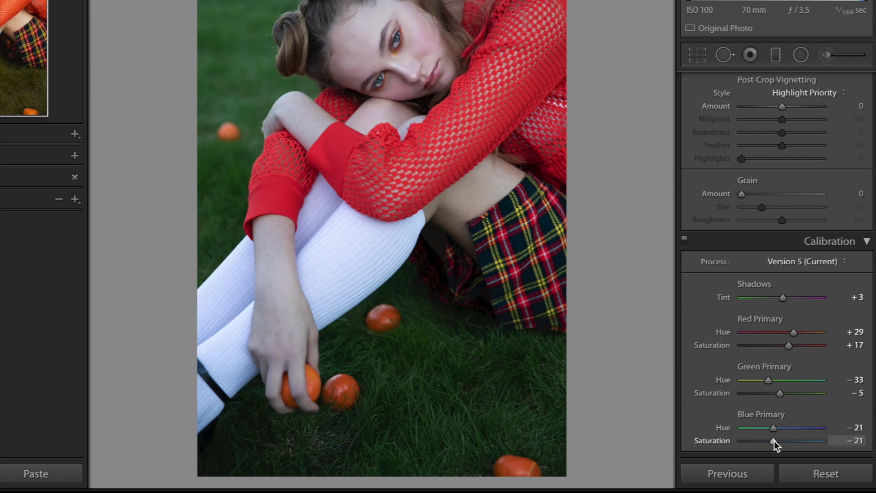
scroll(774, 441, "up", 1)
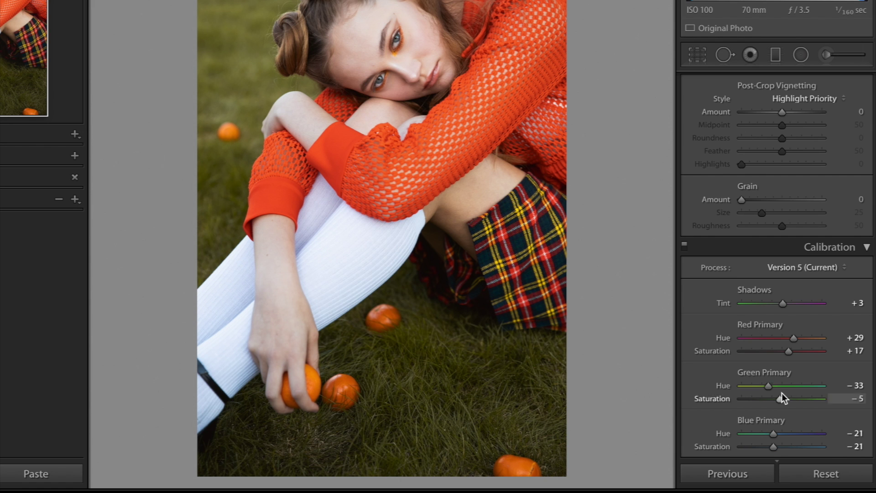
key("ctrl+z")
Step: Raise the saturation of the HSL greens to +24 and readjust their luminance
scroll(799, 399, "up", 10)
scroll(798, 399, "up", 10)
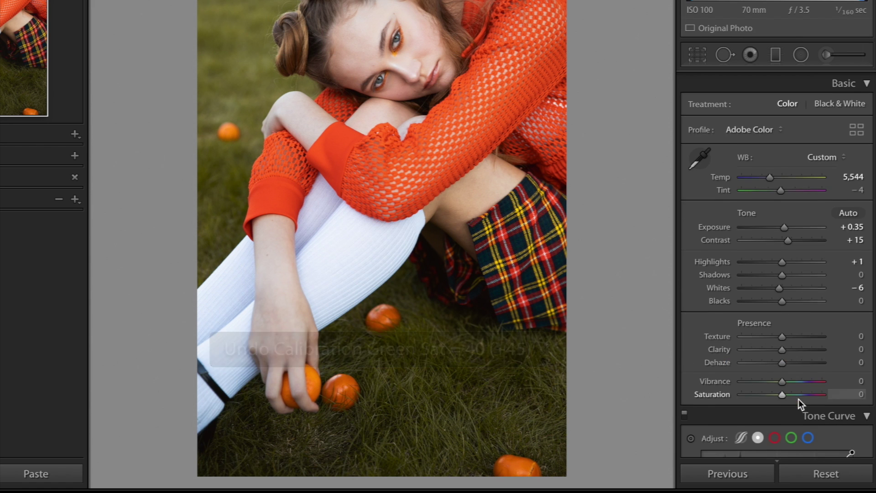
scroll(798, 399, "down", 10)
left_click(761, 290)
scroll(763, 290, "down", 3)
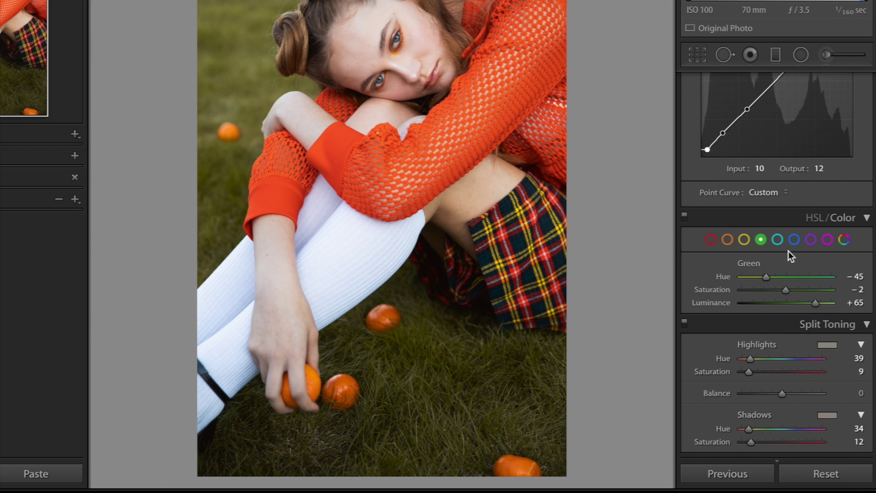
mouse_move(800, 289)
left_mouse_down()
mouse_move(821, 291)
mouse_move(798, 291)
left_mouse_up()
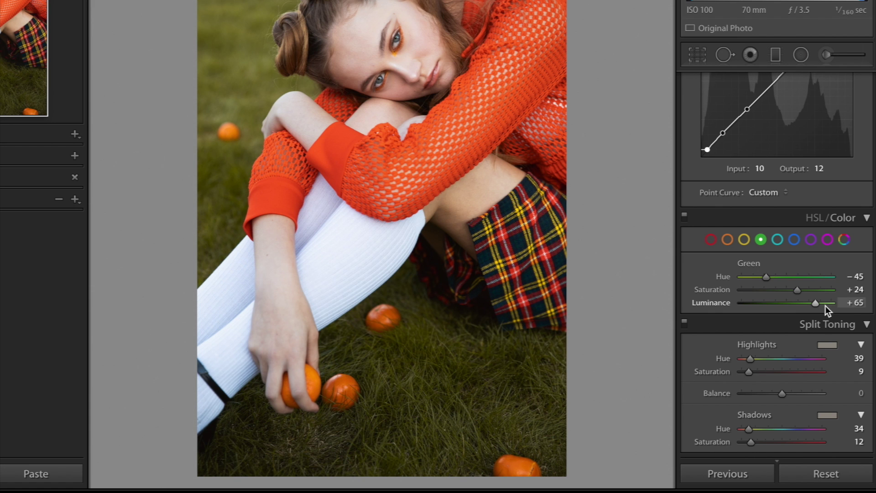
left_click_drag(825, 304, 817, 305)
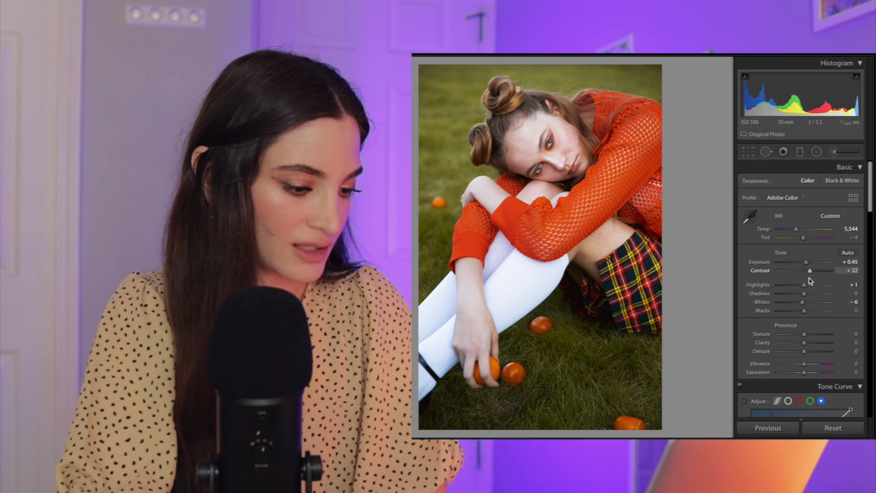
Step: Set clarity to +12 and compare the finished edit with the original photo
left_click_drag(804, 343, 807, 344)
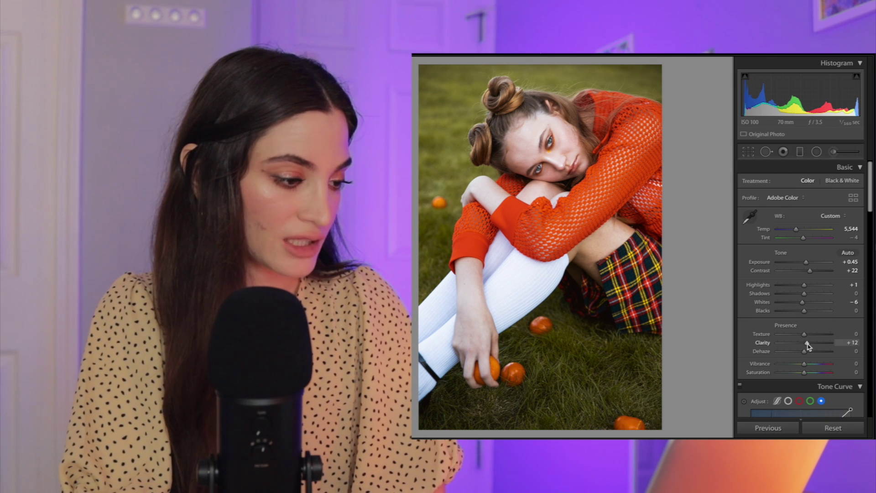
key("backslash")
key("backslash")
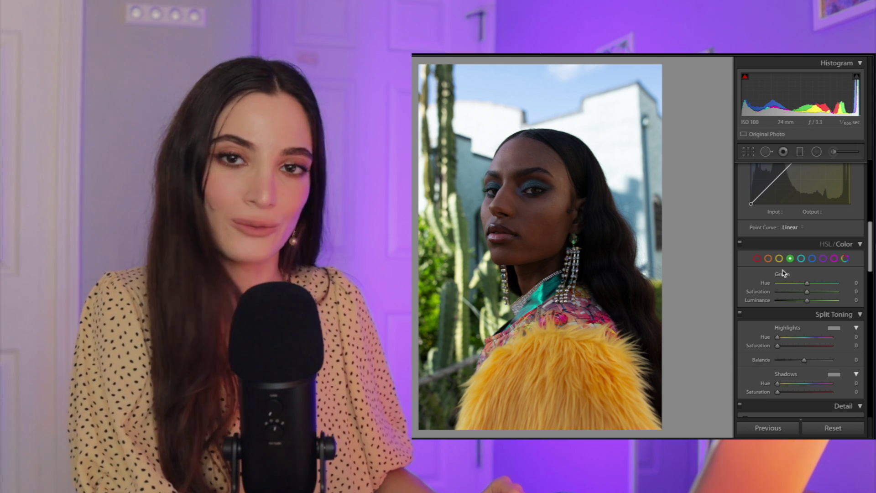
Step: For the portrait with the yellow fur, set the calibration's Blue Primary hue to −37 and Green Primary hue to +28
scroll(783, 273, "up", 10)
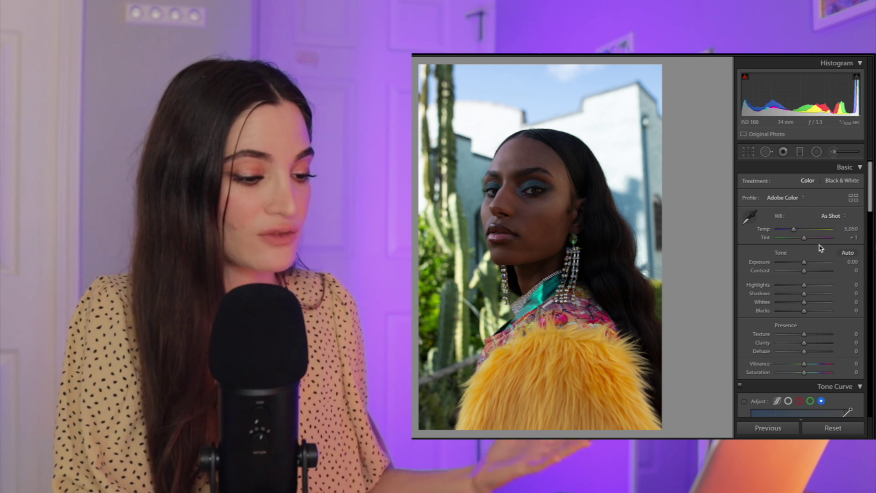
scroll(819, 248, "down", 10)
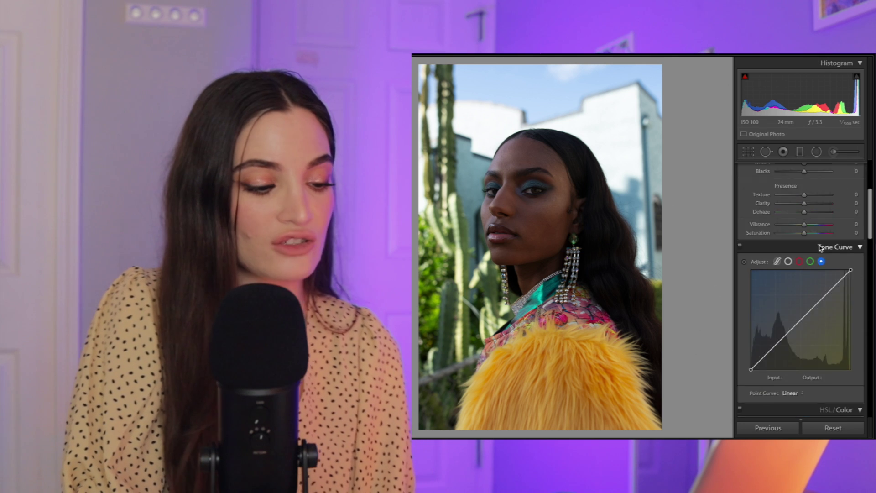
scroll(820, 248, "down", 6)
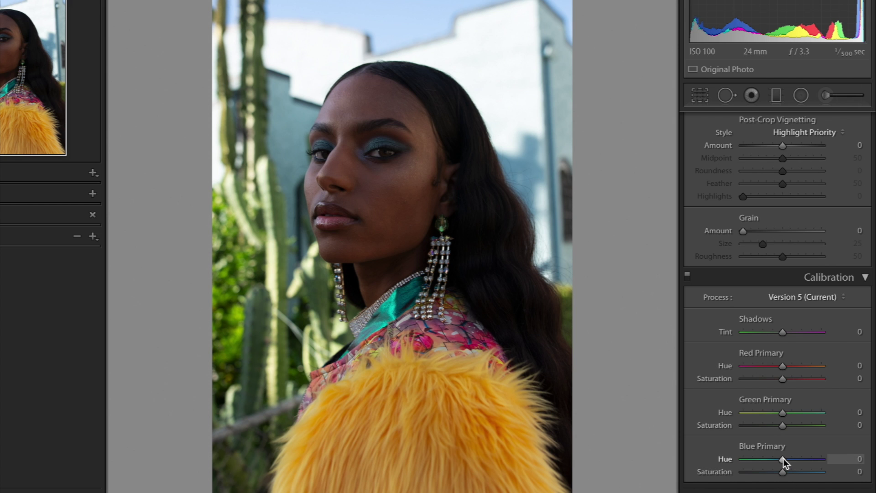
mouse_move(783, 459)
left_mouse_down()
mouse_move(809, 457)
mouse_move(768, 457)
left_mouse_up()
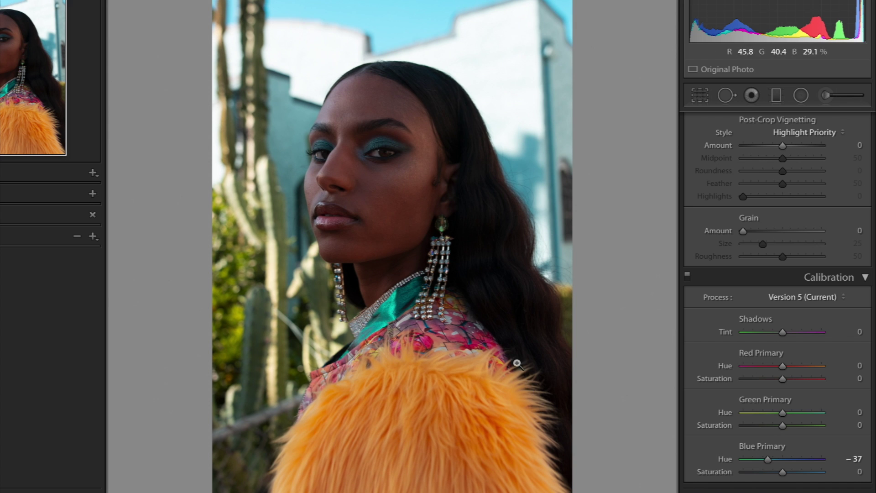
left_click_drag(779, 413, 812, 413)
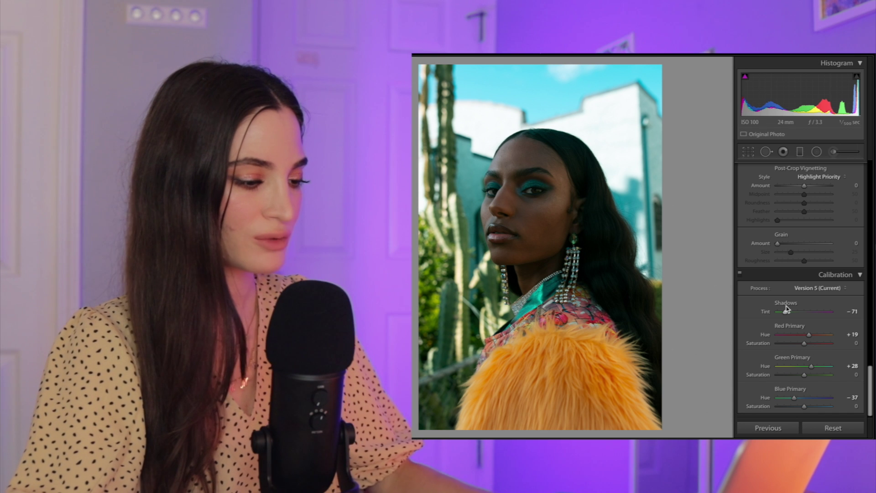
Step: Undo the calibration's shadows tint change and enable the lens profile corrections for the photo
key("ctrl+z")
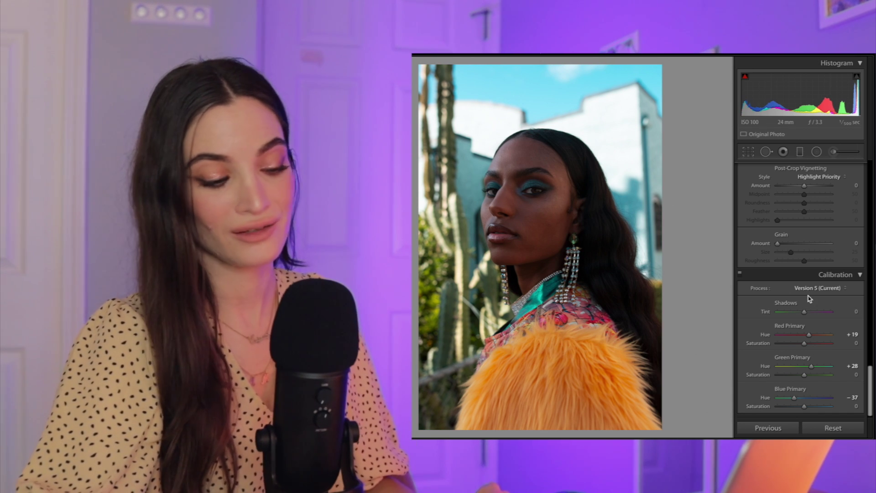
scroll(809, 299, "up", 2)
scroll(809, 299, "up", 10)
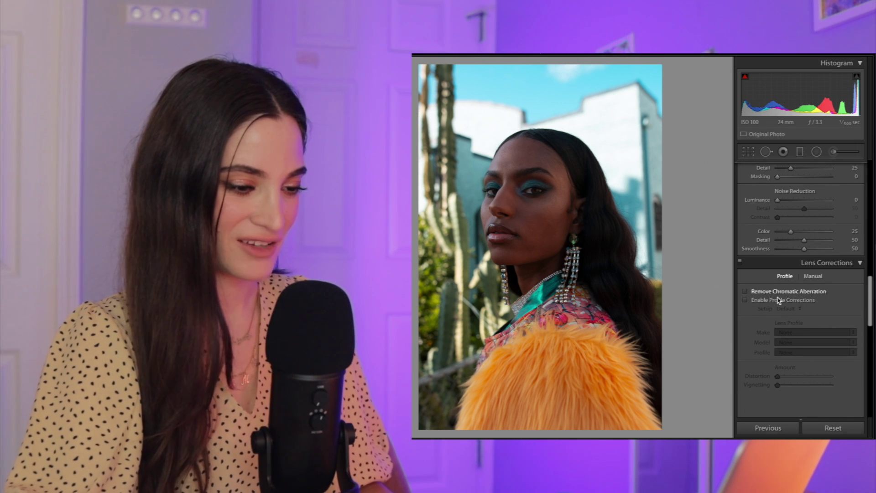
left_click(753, 300)
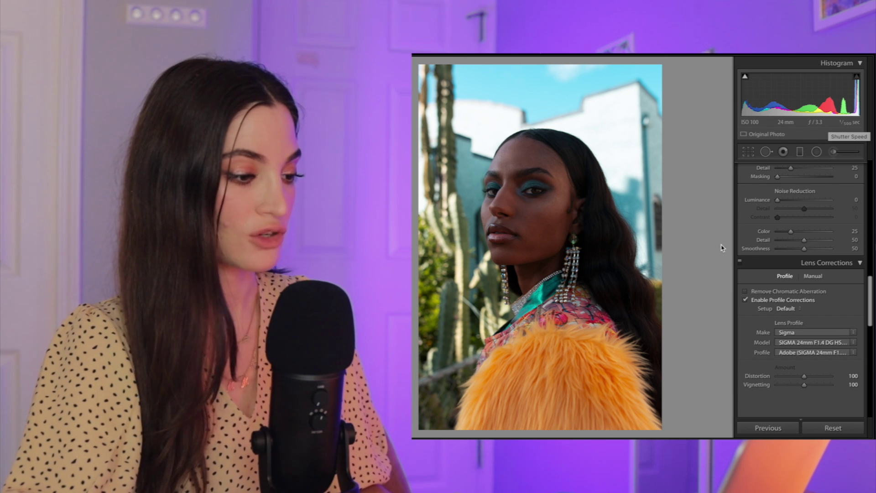
Step: Set the HSL blue hue to −14 and saturation to +41, and compare the edit with the original photo
scroll(811, 267, "up", 5)
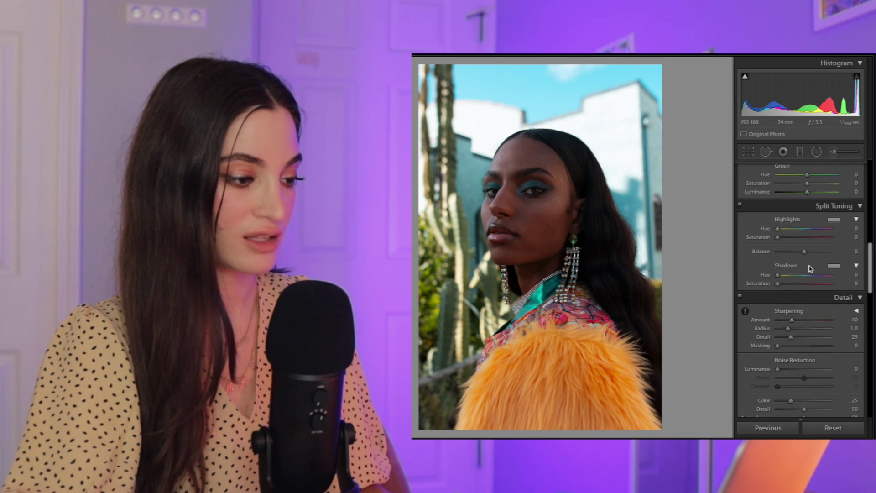
scroll(811, 269, "up", 3)
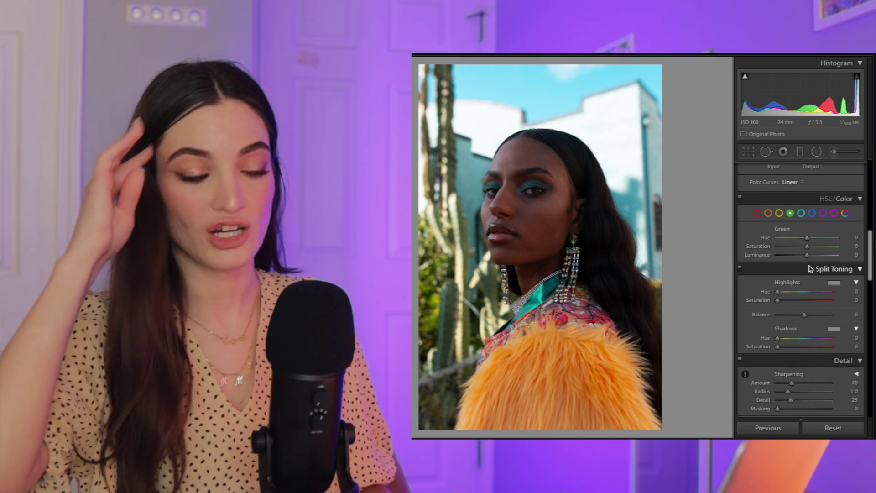
left_click(578, 241)
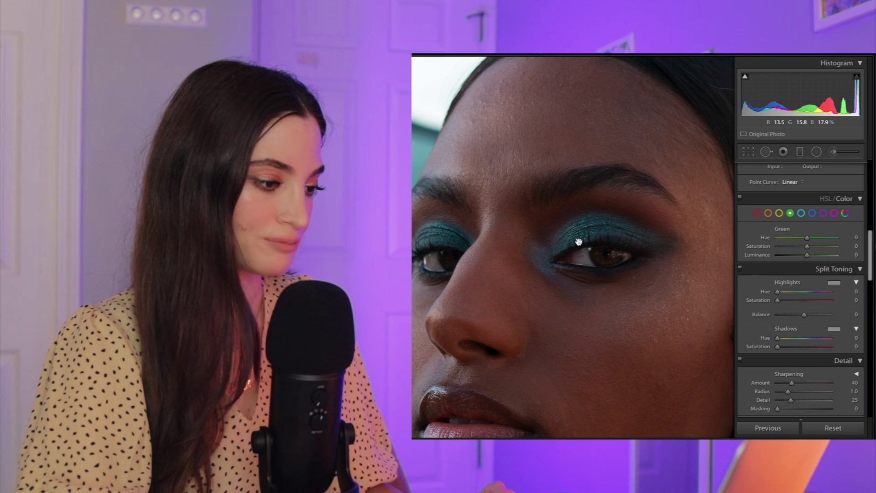
left_click(578, 241)
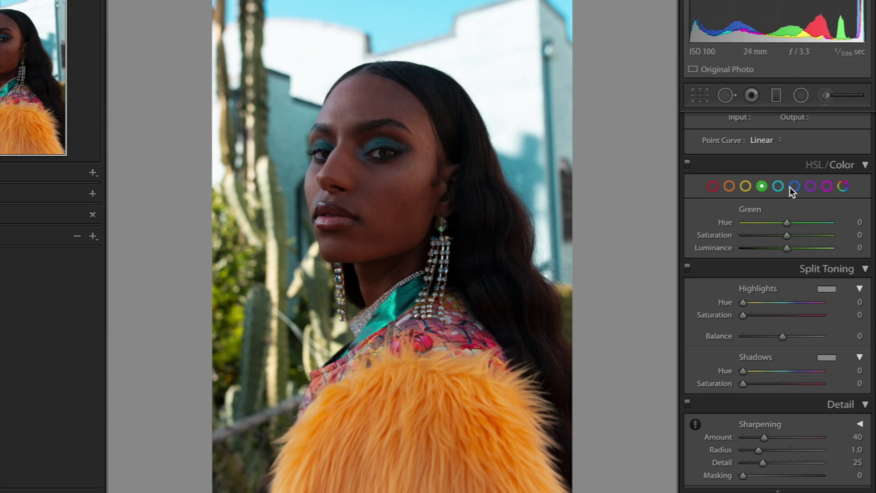
left_click(812, 213)
left_click_drag(787, 222, 805, 236)
key("backslash")
key("backslash")
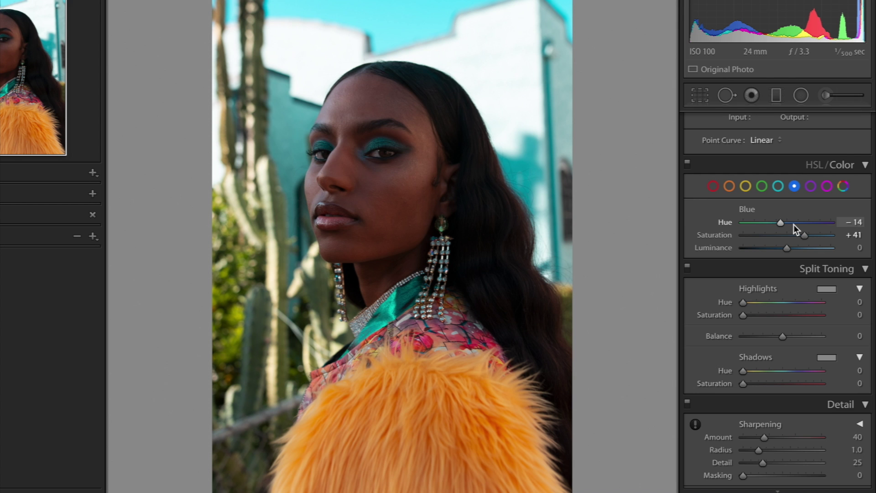
Step: Set the HSL aqua saturation to −3 and the oranges to hue −4, saturation −11 and luminance −5
left_click(729, 186)
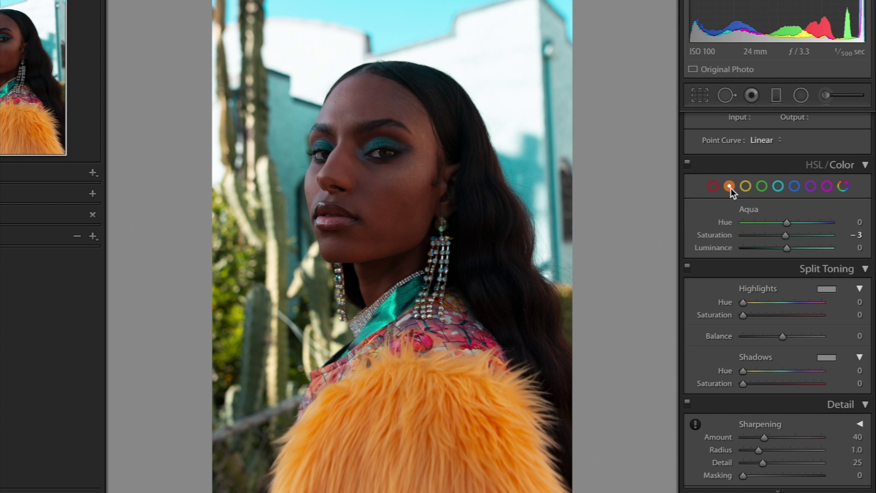
left_click_drag(778, 223, 766, 238)
left_click_drag(777, 237, 782, 236)
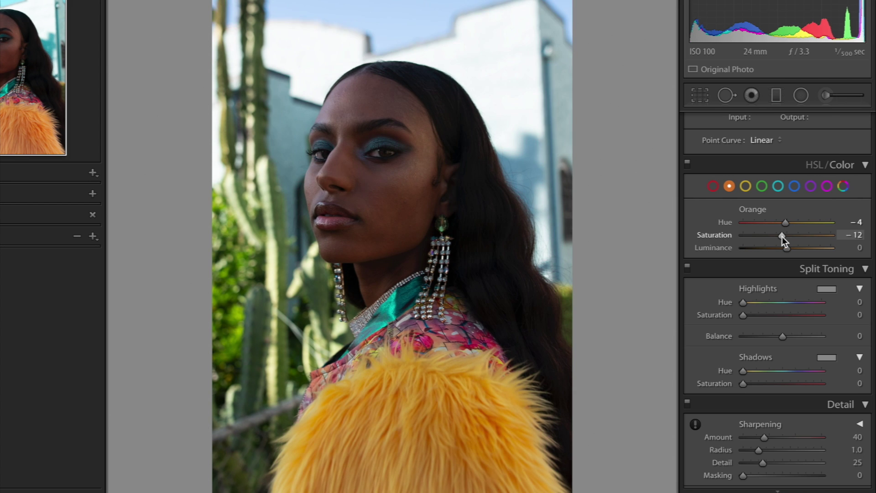
Step: On the blue tone curve, lower the white endpoint to output 245, adjust one highlight and one shadow point, and compare with the original
scroll(782, 236, "up", 5)
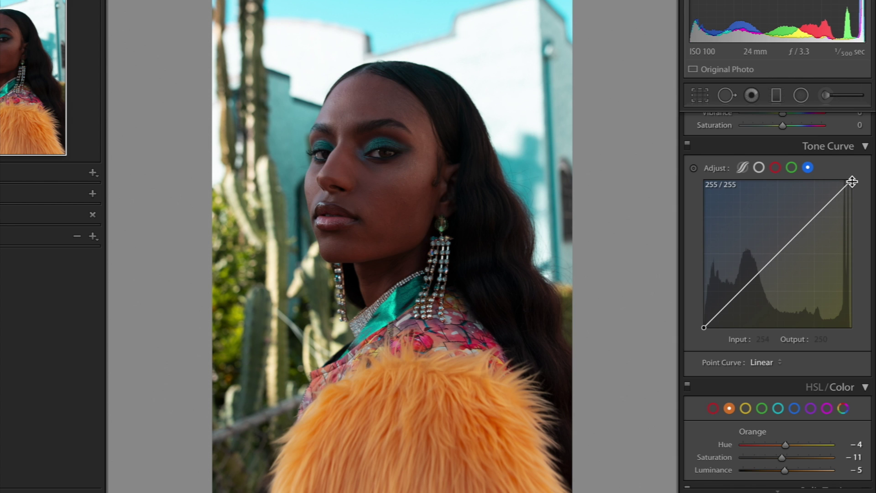
left_click_drag(852, 180, 852, 190)
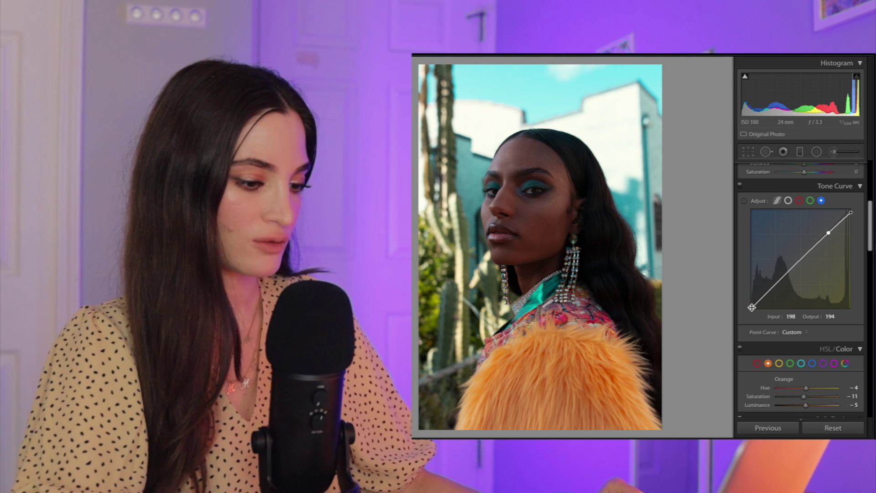
left_click_drag(753, 307, 751, 308)
left_click(776, 285)
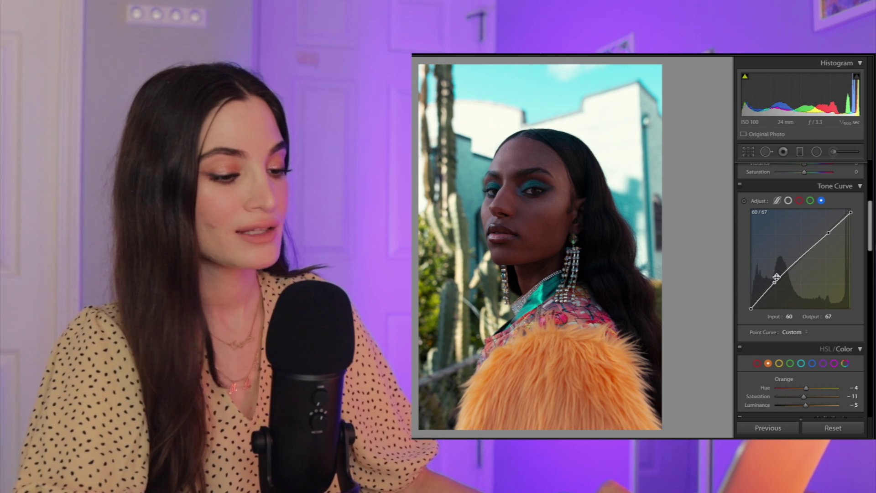
left_click_drag(831, 237, 828, 240)
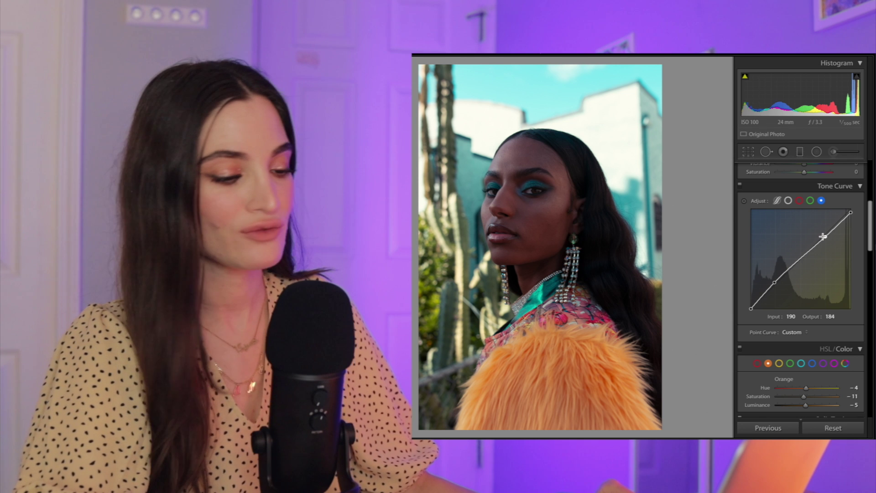
left_click_drag(774, 286, 770, 279)
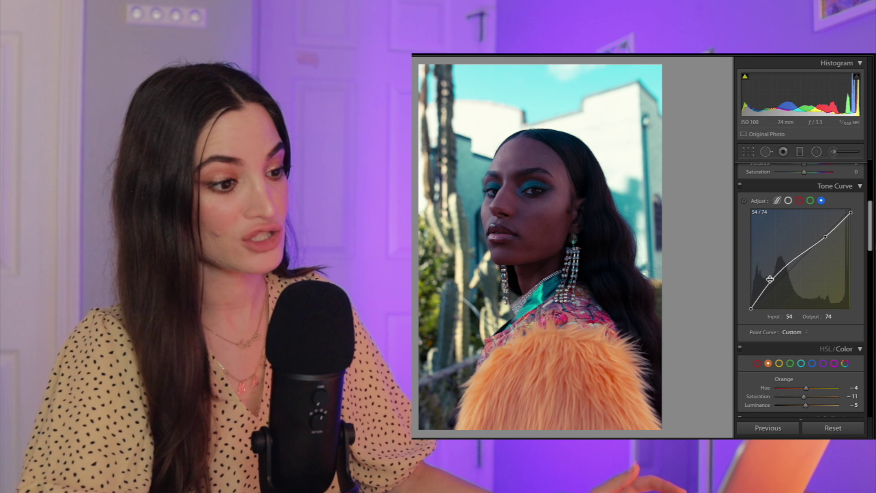
left_click_drag(770, 279, 778, 281)
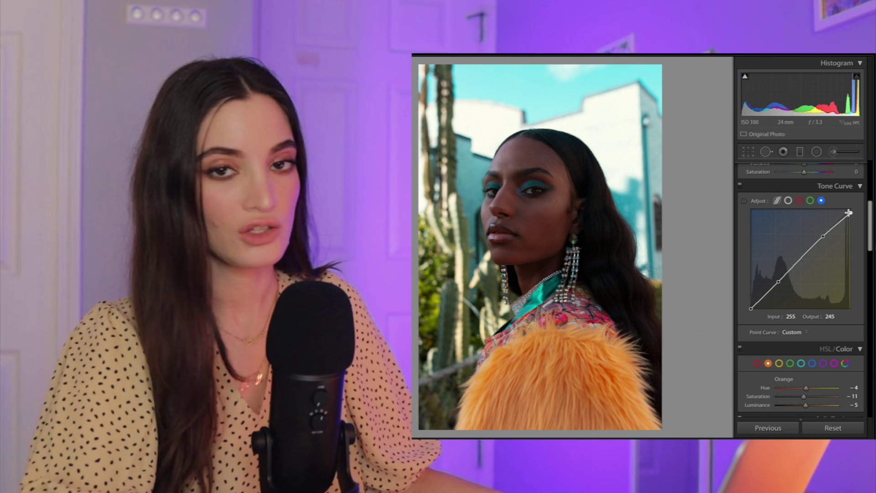
key("backslash")
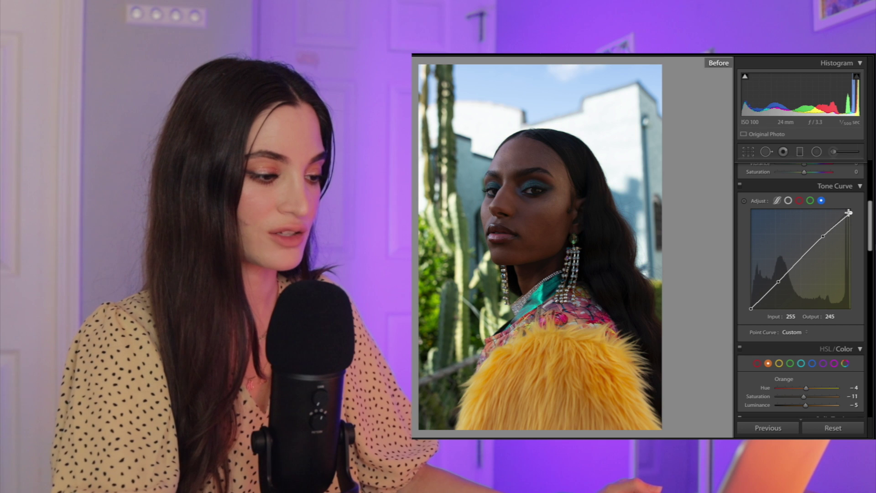
key("backslash")
Step: Set clarity to +10, saturation to −3, exposure to +0.05, contrast to −11, blacks to +5 and temperature to 5,863
scroll(850, 215, "up", 2)
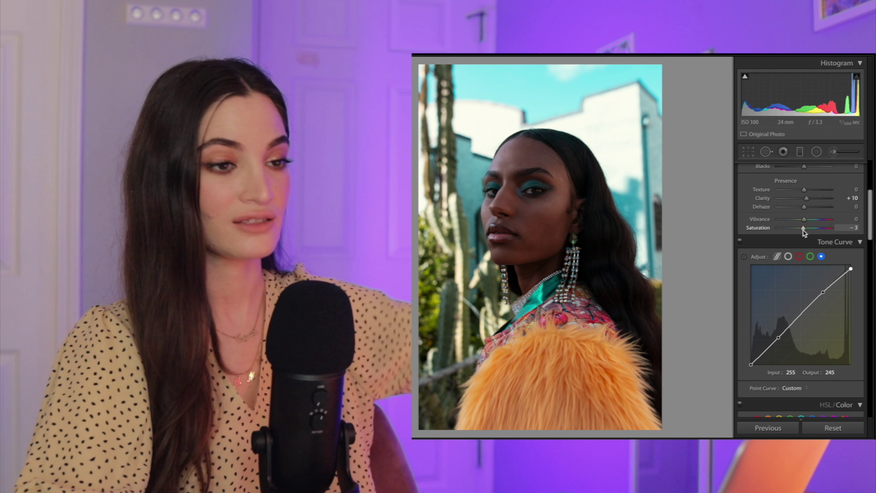
scroll(805, 224, "up", 3)
left_click_drag(804, 198, 800, 207)
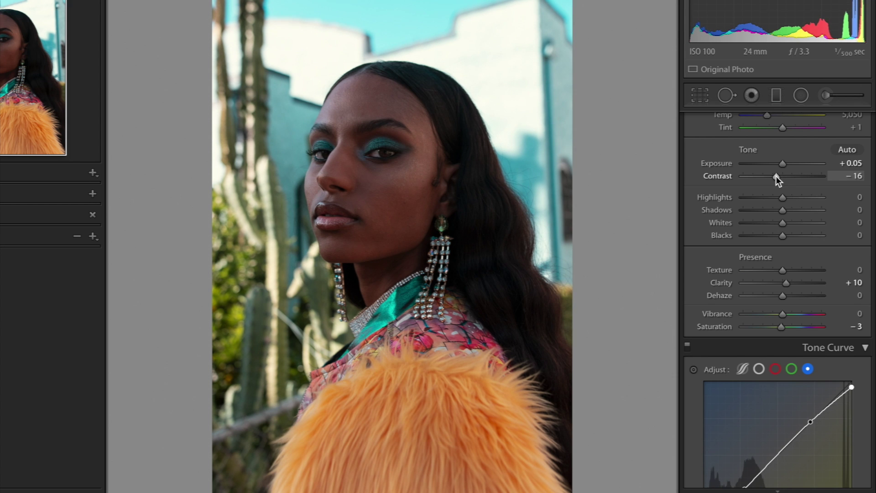
left_click_drag(777, 179, 778, 176)
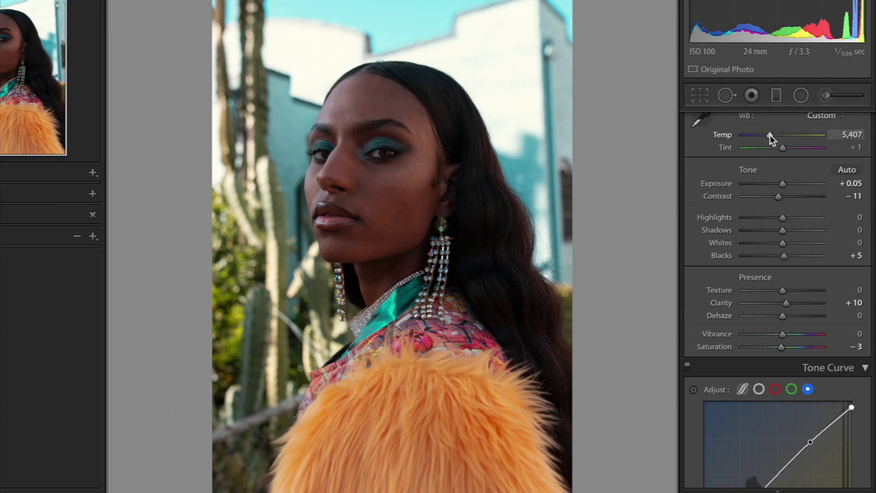
left_click_drag(771, 135, 773, 135)
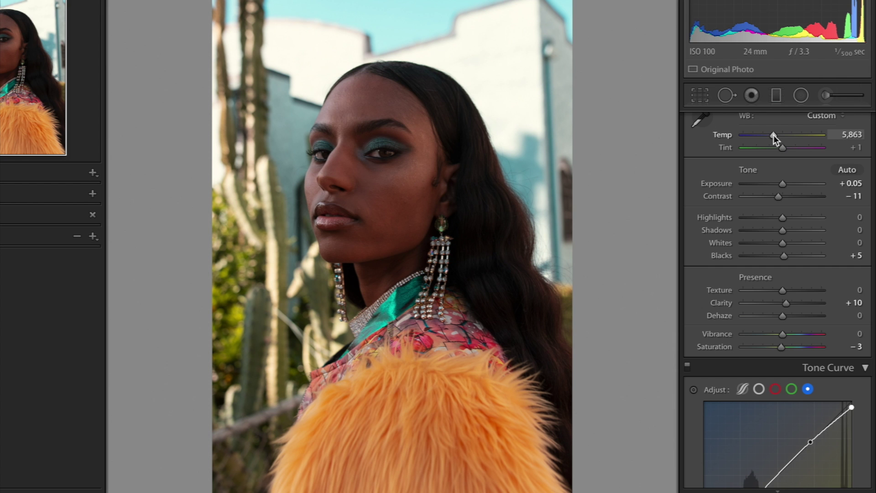
Step: On the RGB tone curve, add a shadow point at 43/50 and a highlight point at 194/197, and lower the white endpoint to output 246
scroll(781, 146, "down", 5)
left_click(759, 160)
left_click_drag(730, 294, 729, 292)
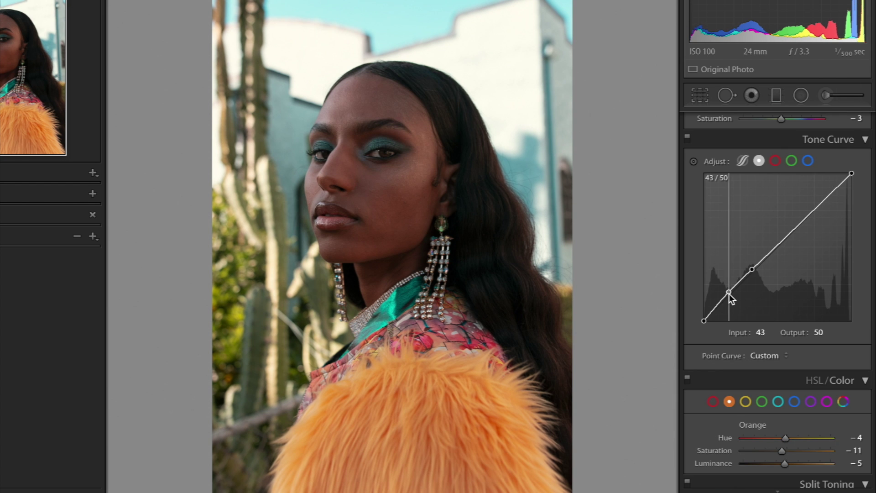
left_click_drag(816, 206, 818, 207)
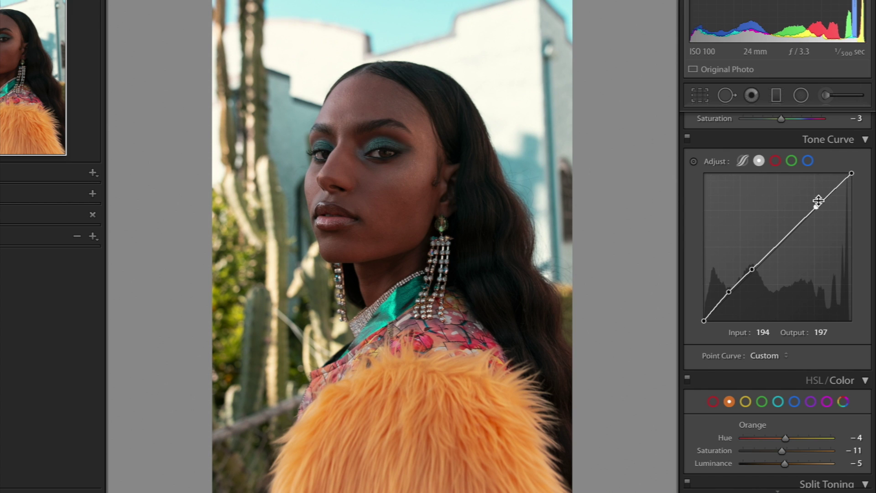
left_click_drag(851, 174, 852, 179)
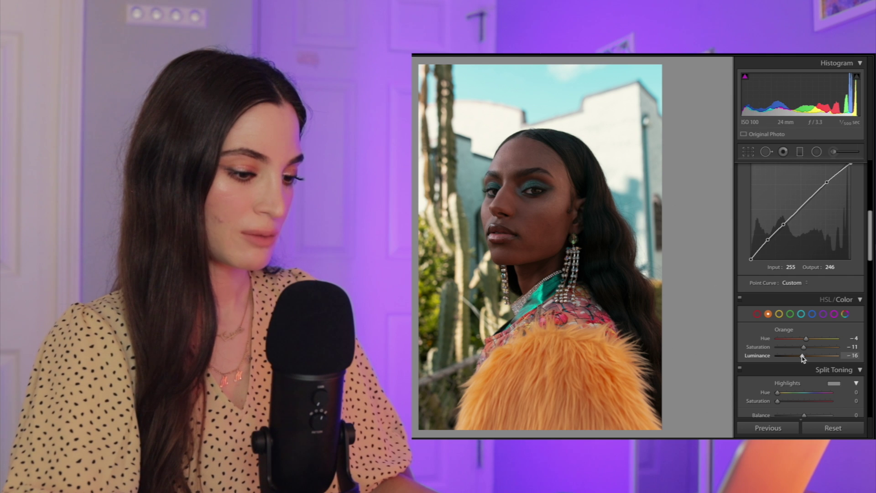
Step: Set the HSL orange luminance to −32 and saturation to −9, checking the edit against the original photo
left_click_drag(801, 358, 799, 358)
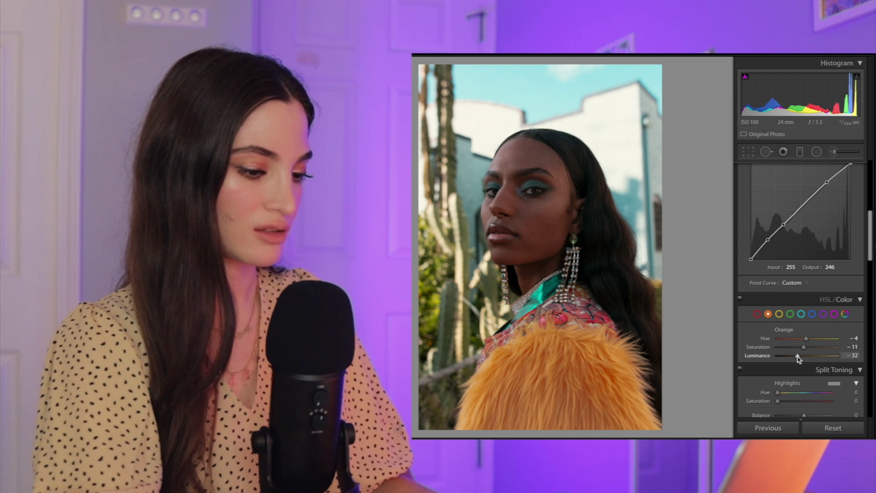
key("backslash")
key("backslash")
left_click_drag(804, 347, 815, 350)
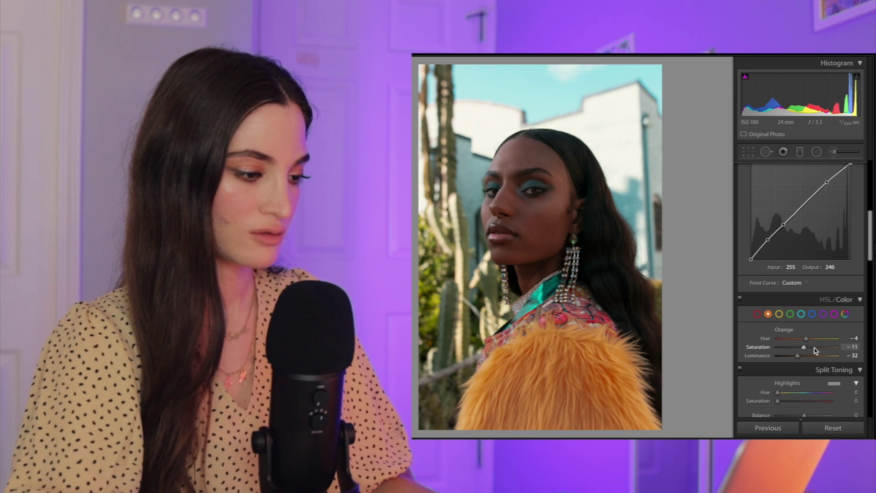
key("ctrl+z")
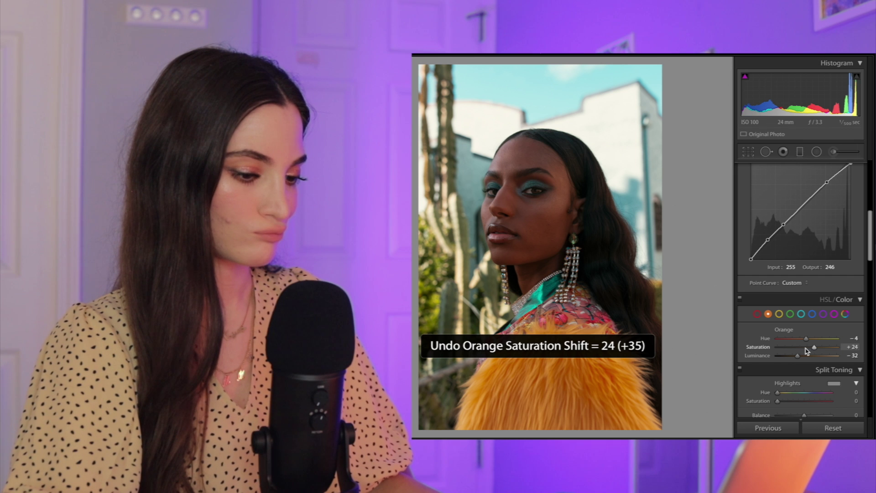
left_click_drag(805, 350, 806, 351)
key("backslash")
key("backslash")
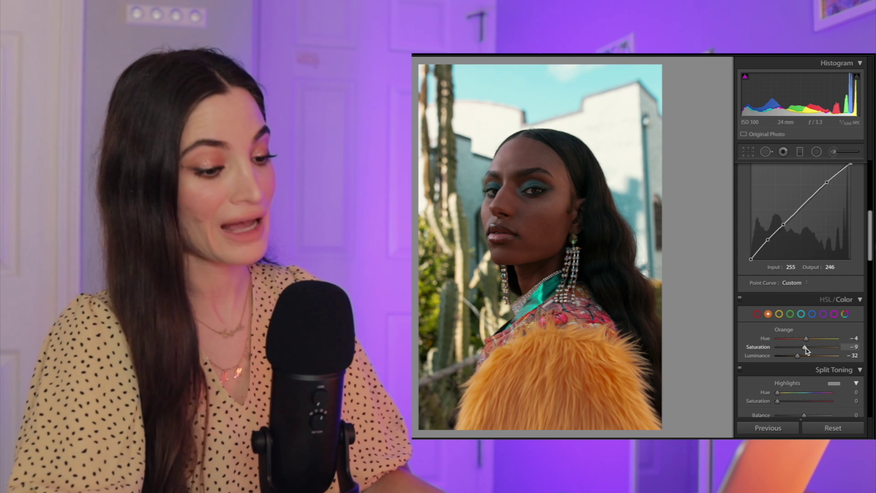
Step: Set exposure to −0.05, highlights to −54 and whites to −45
scroll(801, 301, "up", 5)
left_click_drag(799, 285, 788, 283)
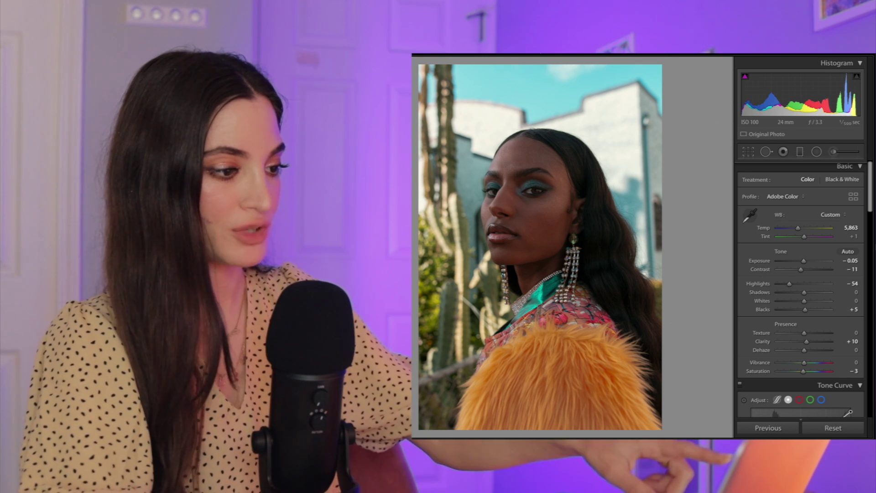
left_click_drag(786, 302, 792, 302)
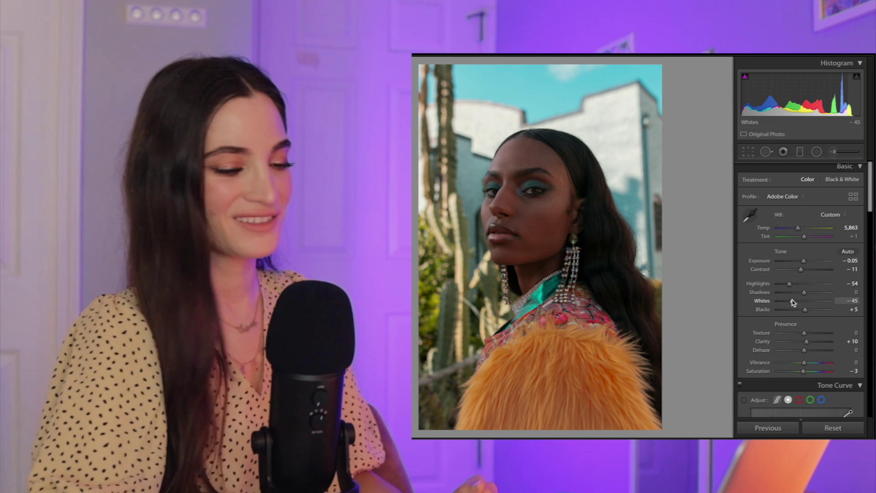
Step: Split tone the highlights with hue 30 and saturation 10, and add a low-saturation color tint to the shadows
scroll(792, 302, "down", 5)
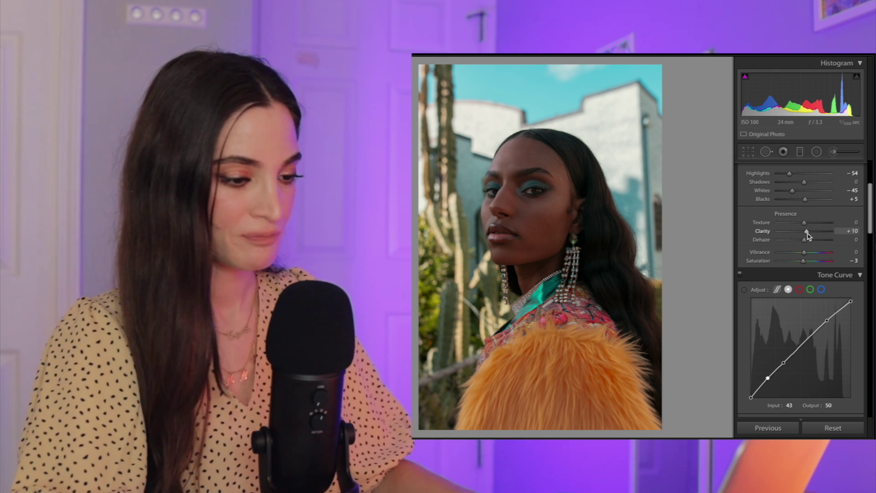
scroll(785, 210, "down", 10)
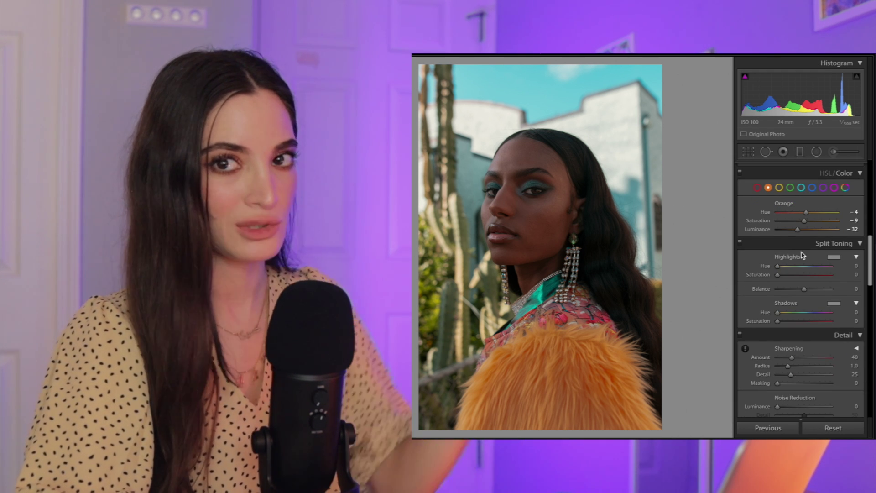
left_click_drag(777, 266, 752, 277)
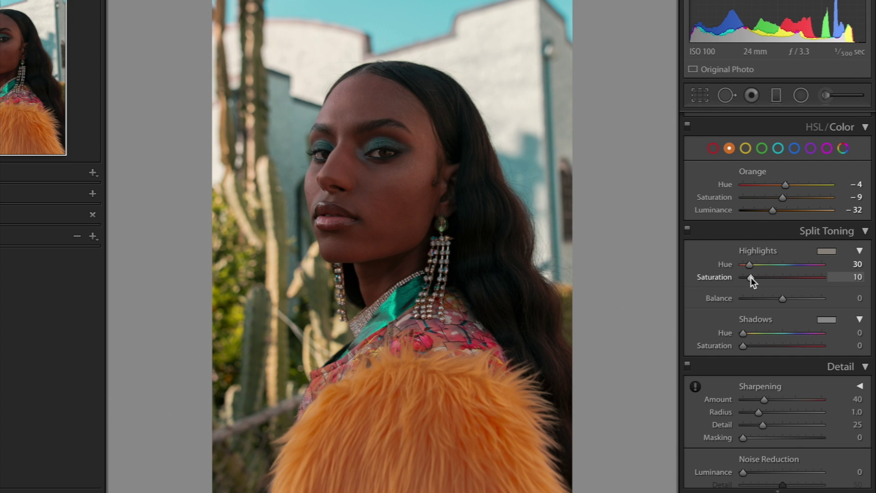
left_click(759, 333)
mouse_move(755, 346)
left_mouse_down()
mouse_move(764, 345)
mouse_move(750, 346)
mouse_move(744, 333)
mouse_move(748, 349)
left_mouse_up()
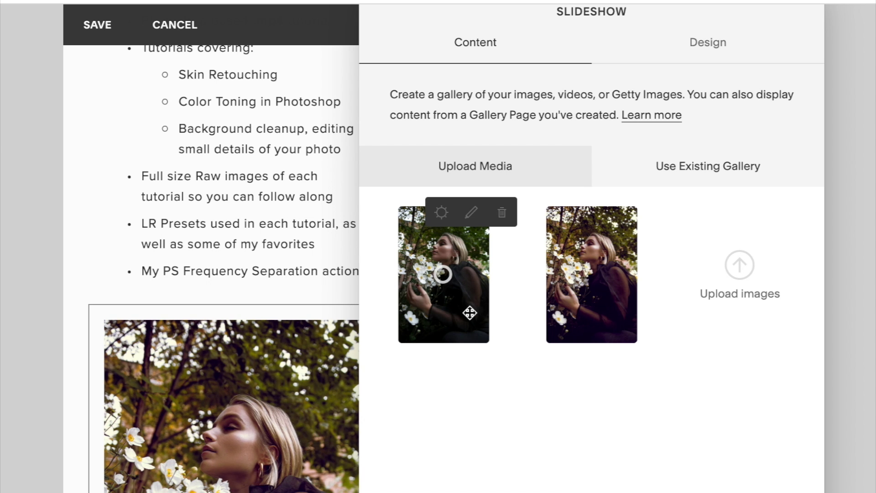
scroll(259, 406, "down", 5)
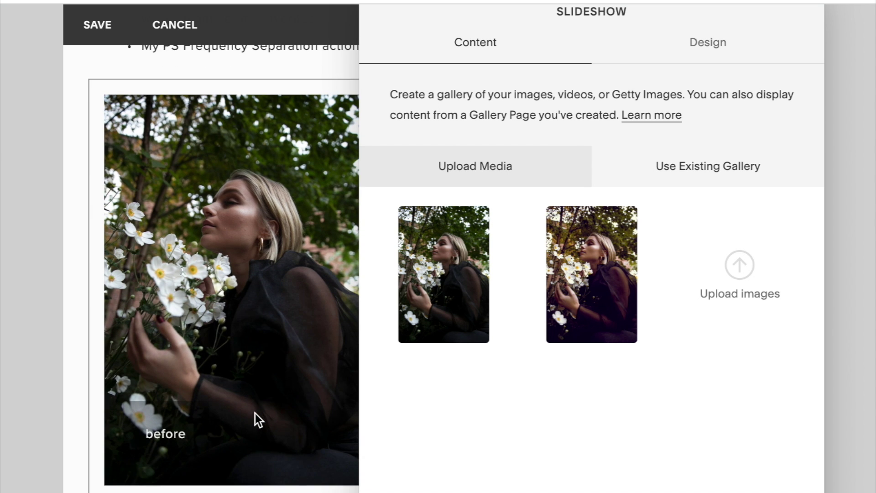
Step: In the website editor, switch the before/after gallery block's design from Slideshow through Carousel and Grid to Stacked
scroll(255, 414, "up", 1)
mouse_move(471, 329)
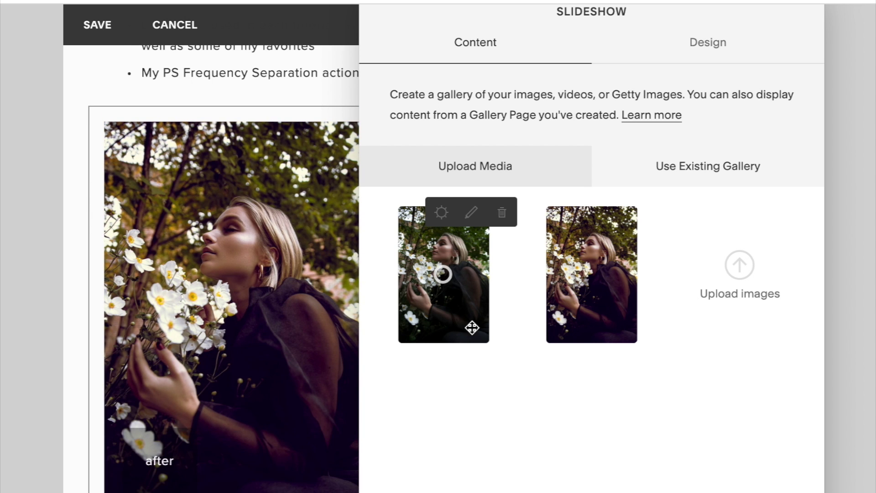
left_click(671, 47)
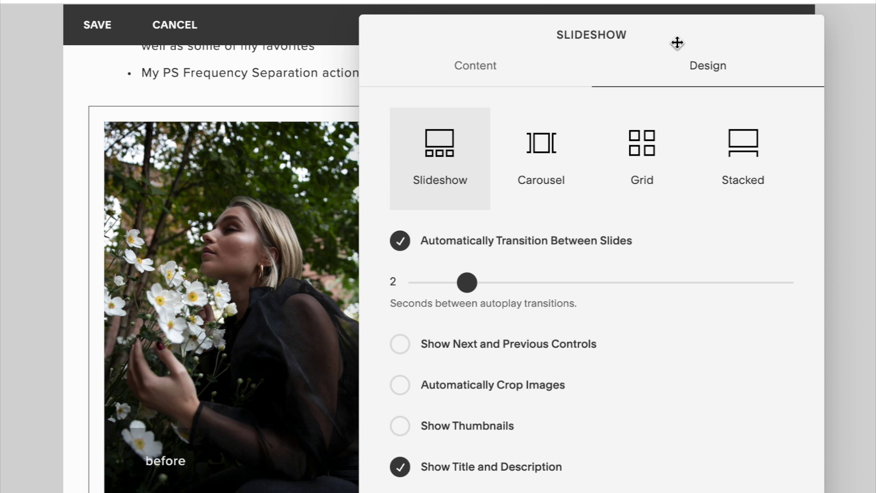
left_click(540, 172)
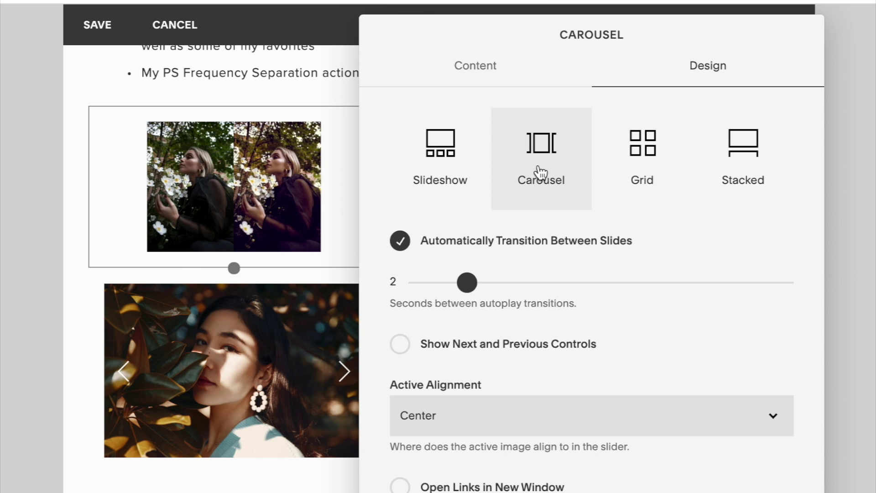
left_click(661, 176)
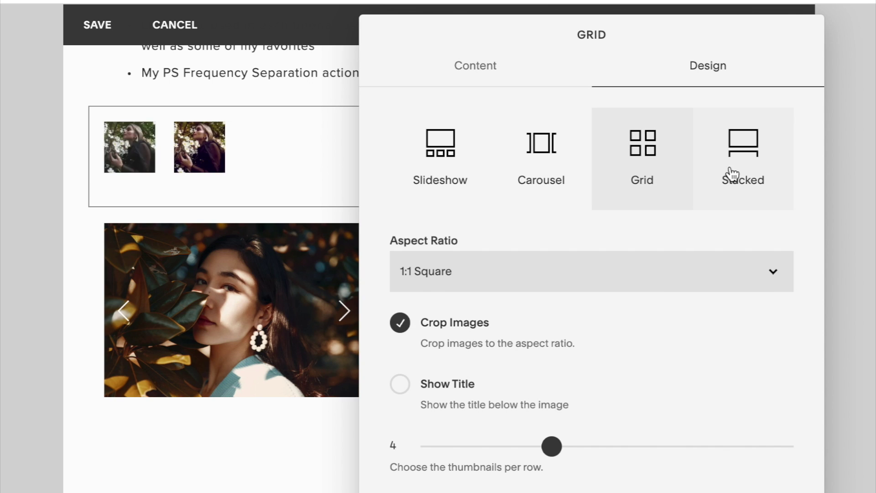
left_click(730, 173)
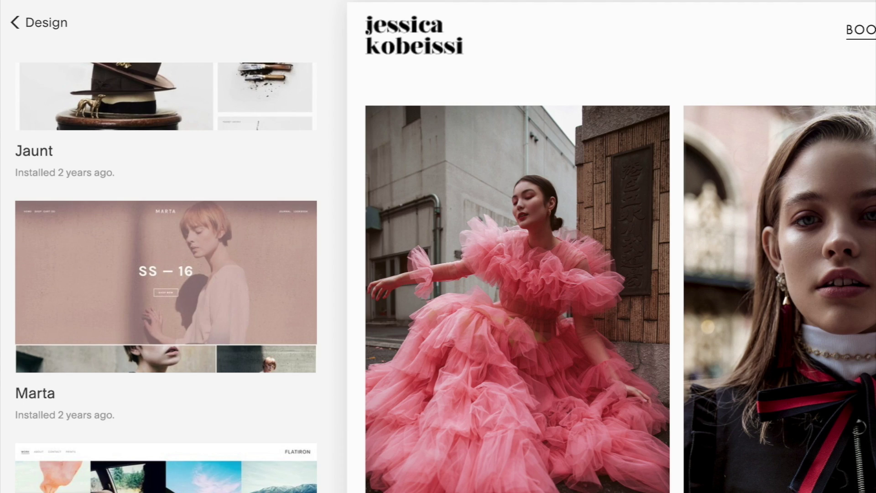
Step: Preview the Wells, Wexley and Jaunt templates on the portfolio site
scroll(258, 442, "up", 5)
scroll(228, 427, "up", 2)
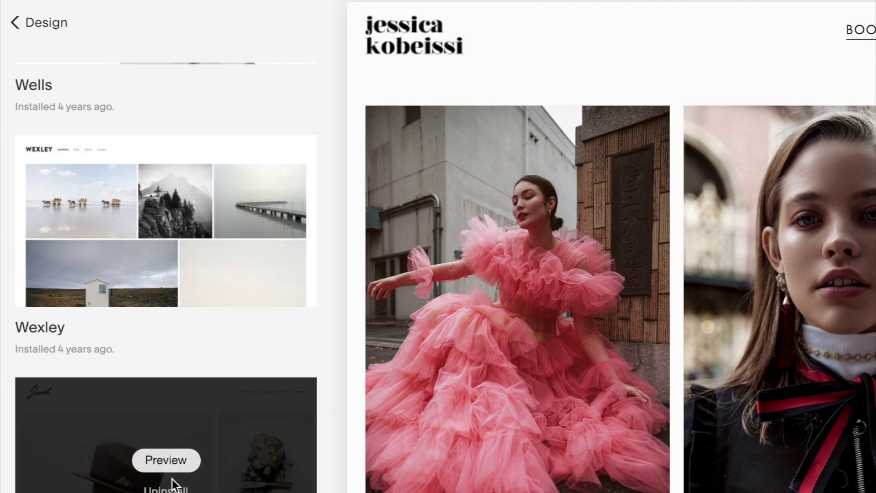
scroll(169, 438, "up", 8)
left_click(354, 305)
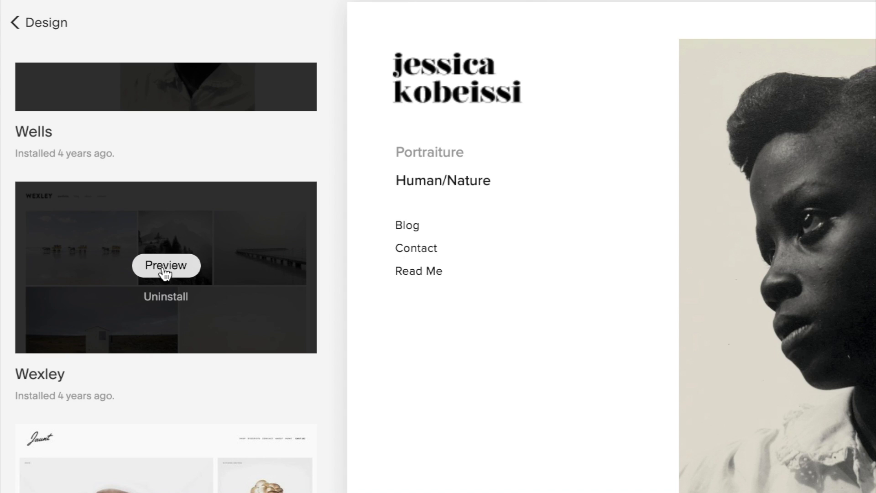
left_click(163, 268)
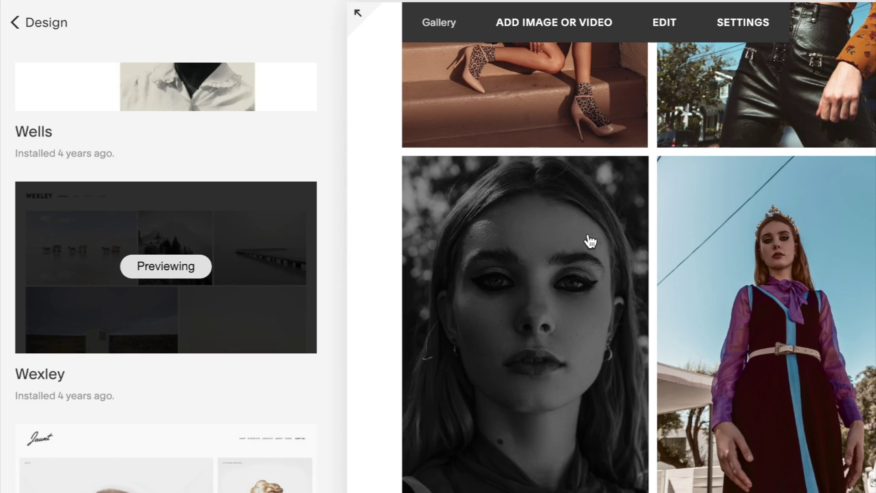
scroll(179, 456, "down", 6)
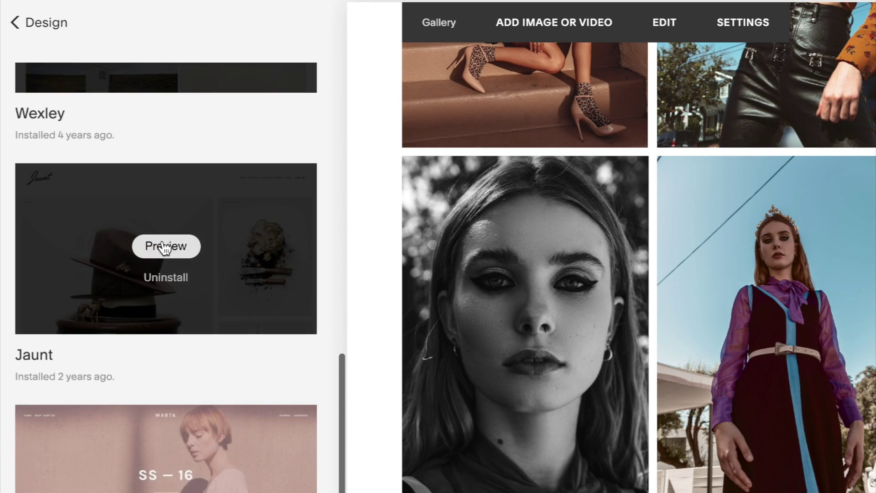
left_click(164, 247)
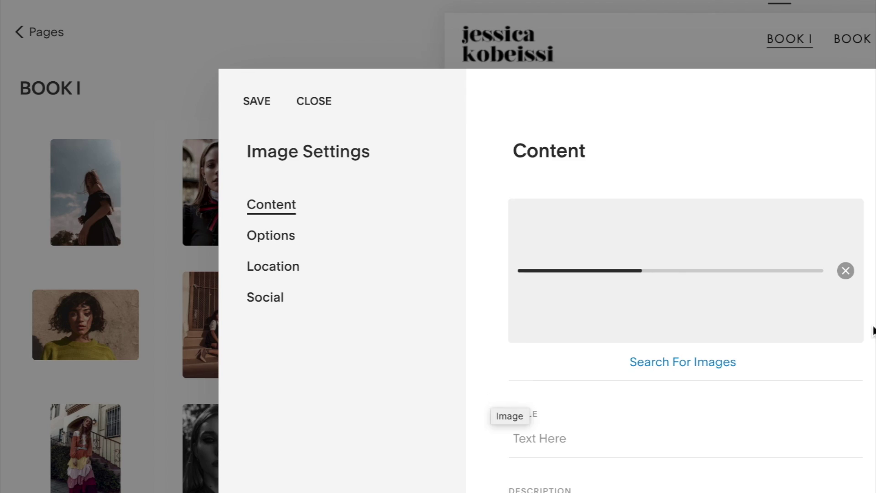
Step: Save the image settings in the BOOK I gallery and move the green-top portrait ahead of the portrait with the red bow
left_click(261, 102)
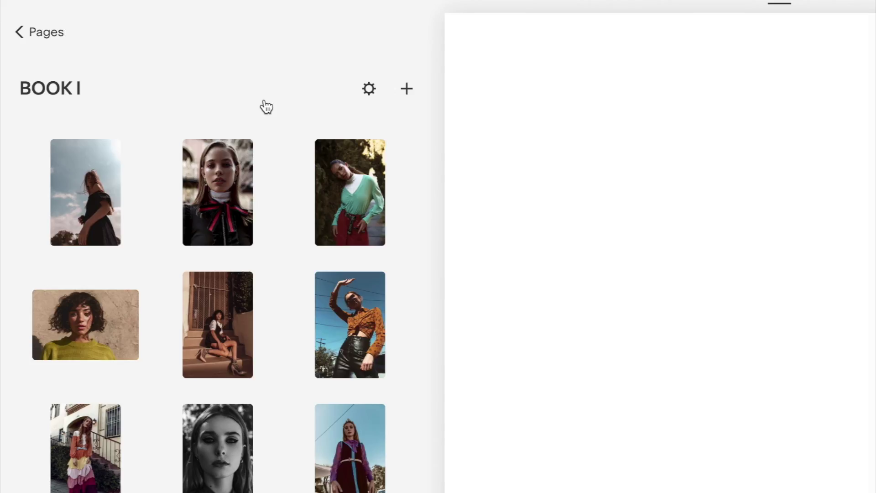
left_click_drag(339, 225, 185, 225)
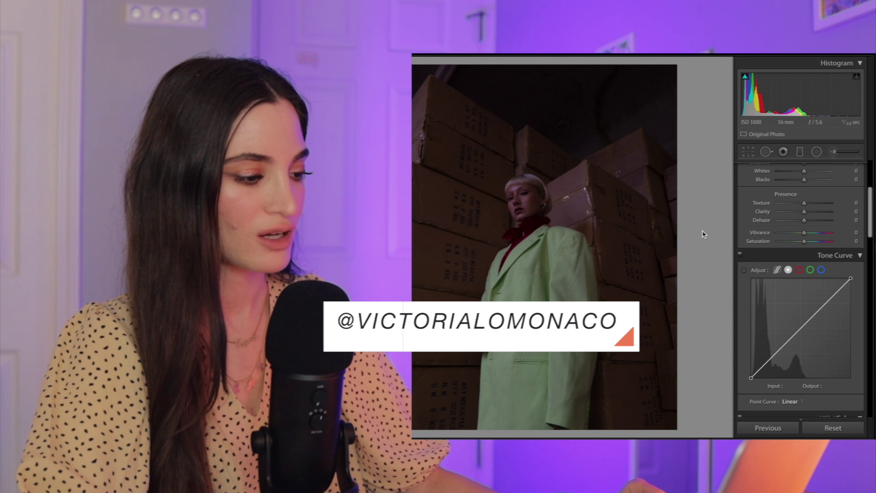
Step: In Lightroom, examine the unedited portrait's face, green coat and cardboard boxes at close-up and full view
left_click(456, 204)
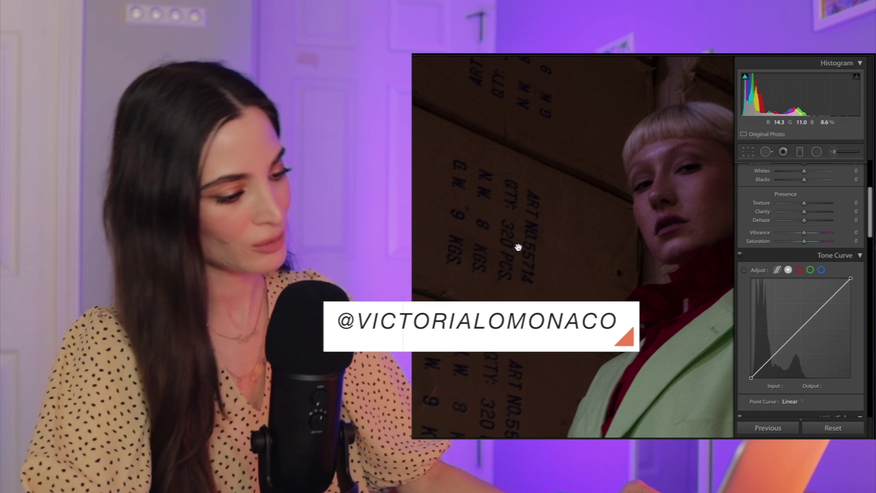
left_click(585, 252)
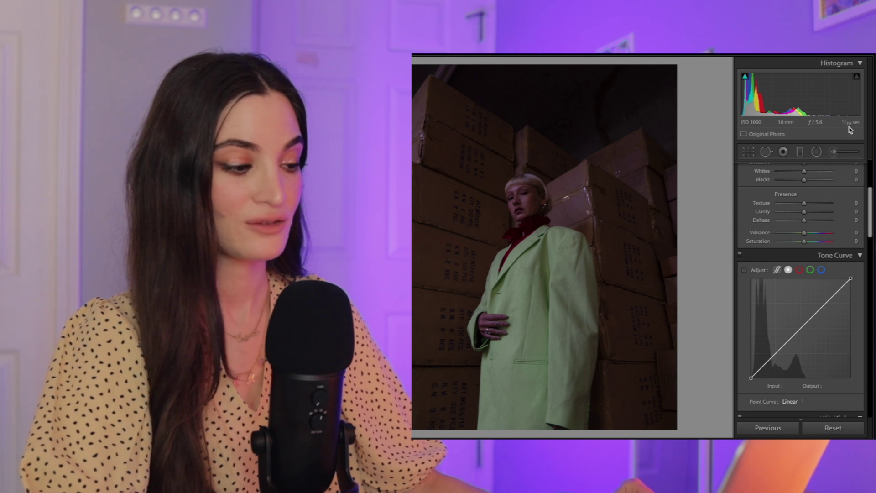
left_click_drag(538, 208, 579, 236)
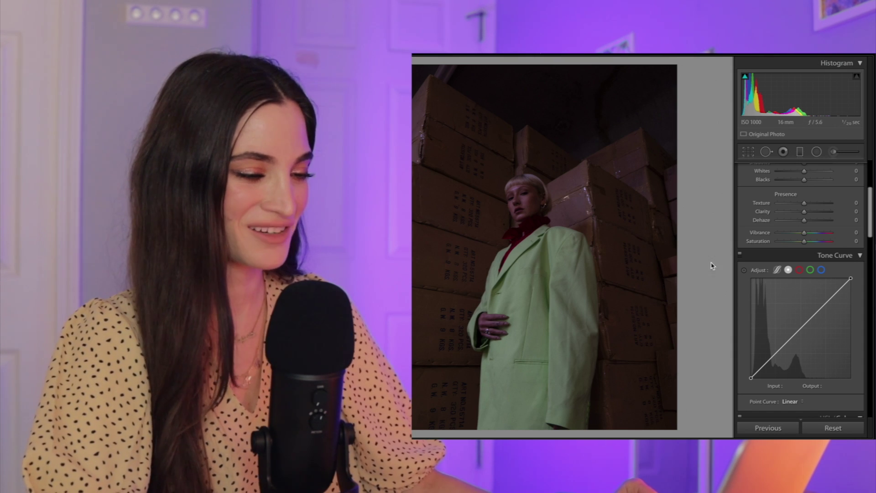
scroll(784, 246, "up", 5)
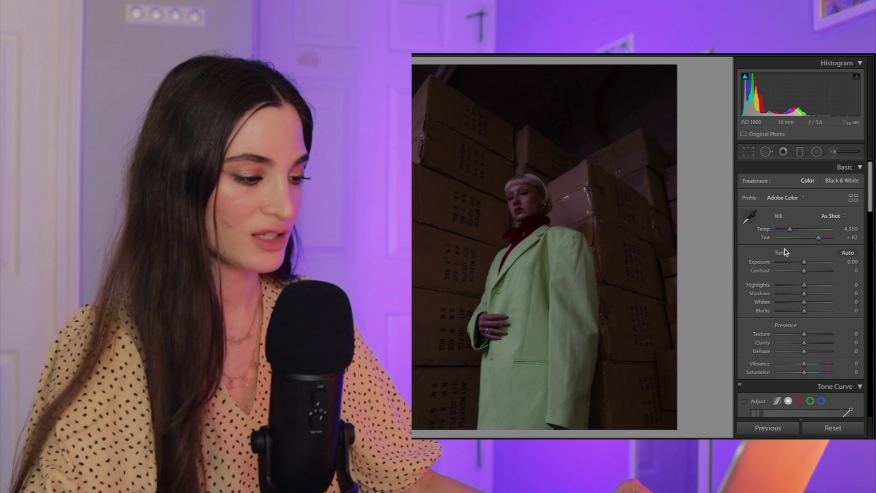
left_click_drag(524, 227, 554, 209)
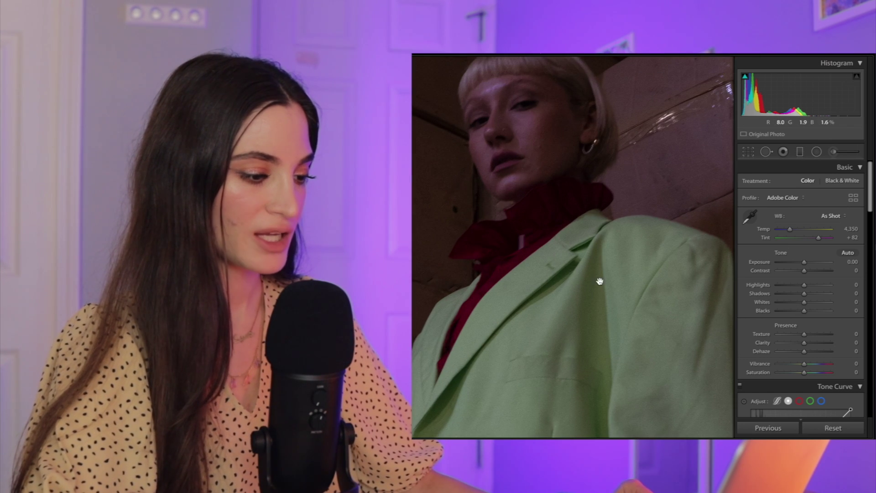
left_click(572, 269)
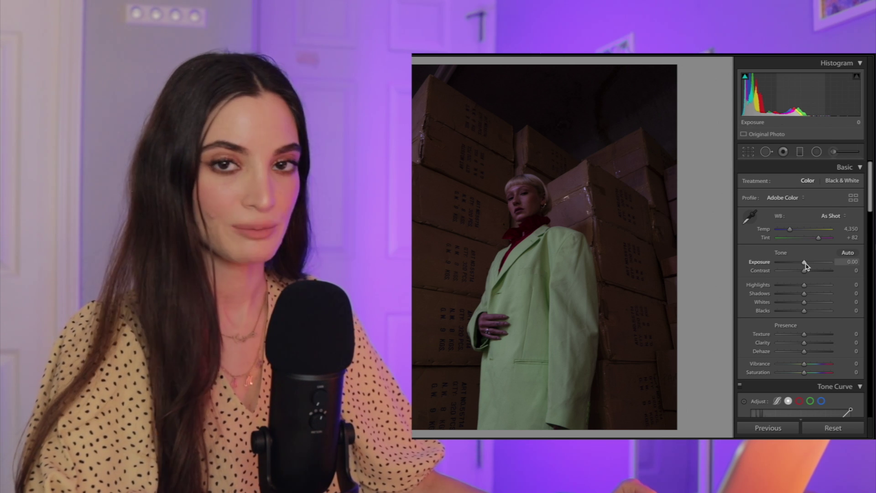
Step: Set the portrait's exposure to +0.60, contrast to −27 and shadows to +35
left_click_drag(806, 266, 809, 266)
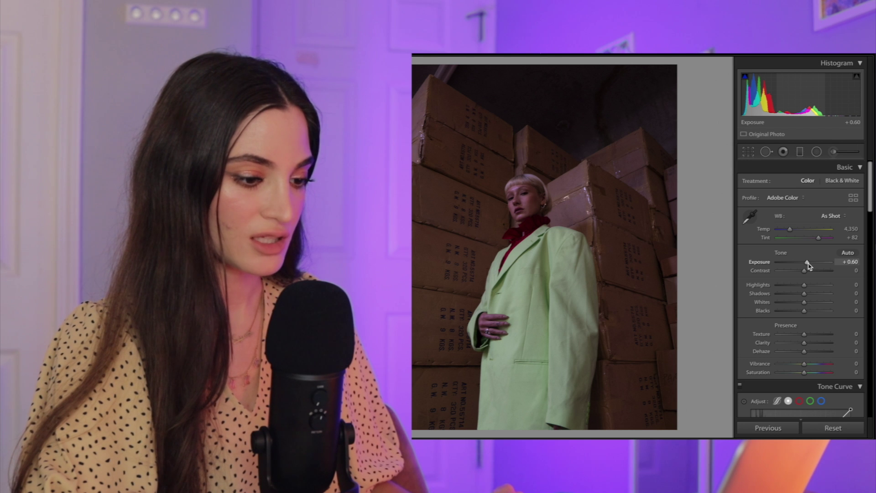
left_click_drag(806, 274, 798, 274)
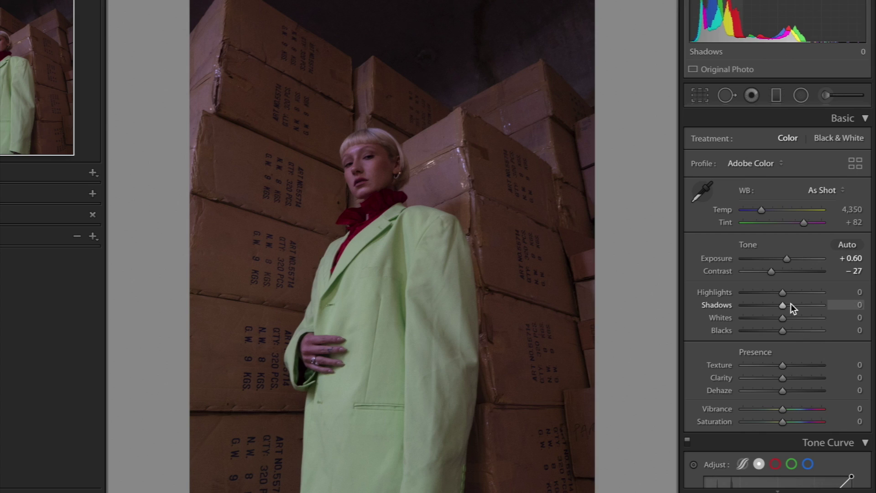
mouse_move(790, 305)
left_mouse_down()
mouse_move(811, 305)
mouse_move(795, 305)
left_mouse_up()
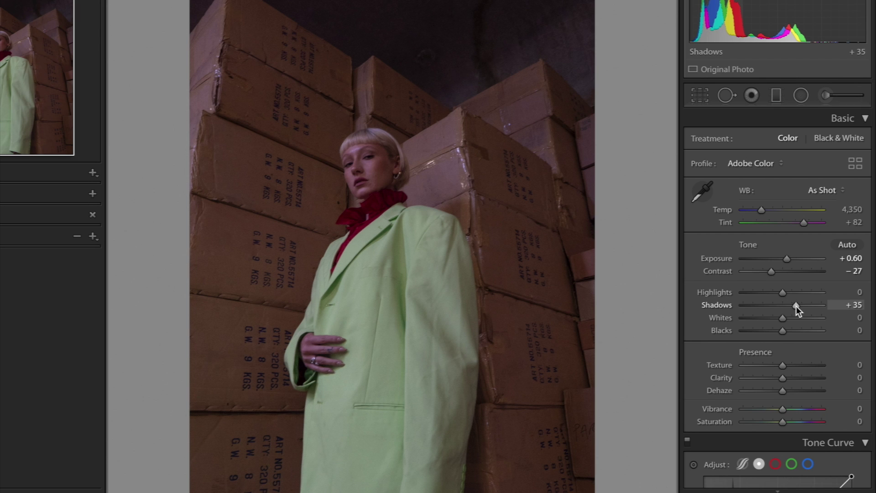
scroll(796, 305, "down", 2)
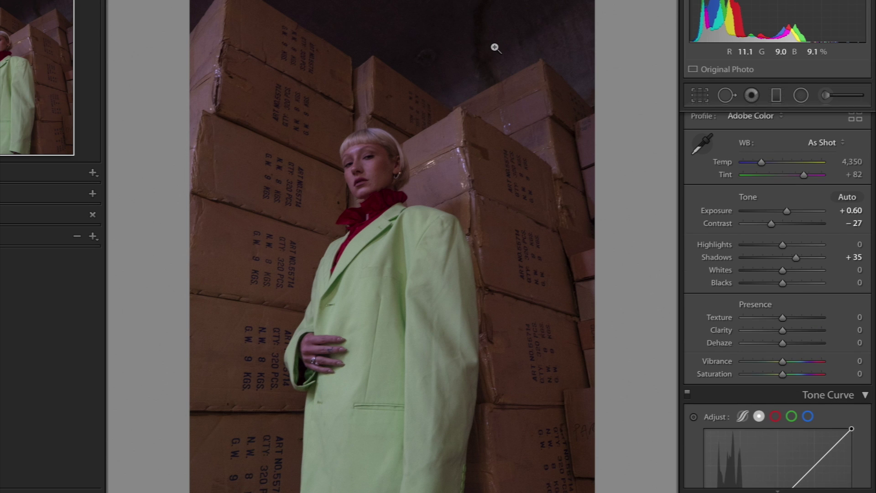
left_click_drag(496, 47, 512, 75)
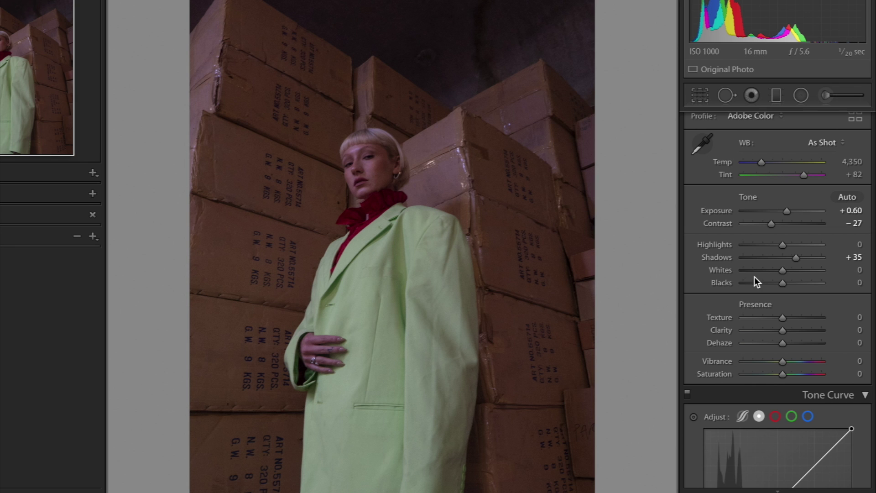
Step: Set clarity to +6, highlights to −7, exposure to +0.50 and white balance temperature to 4,521
left_click_drag(783, 330, 786, 330)
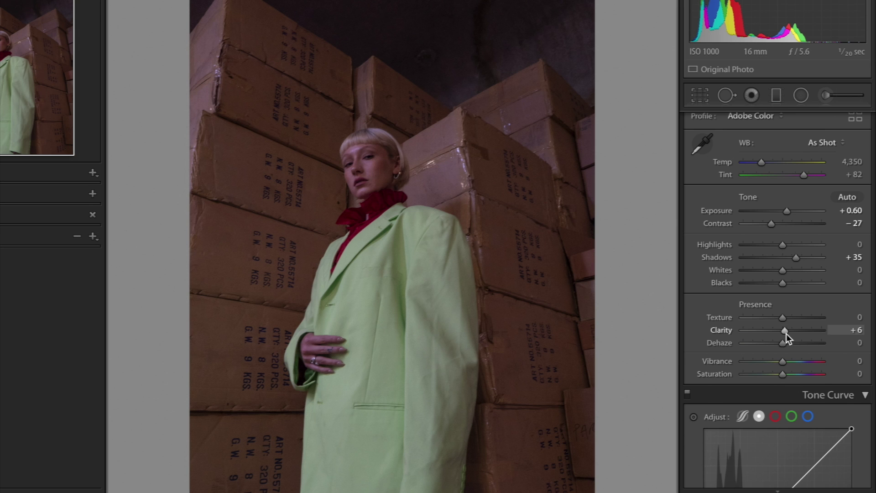
mouse_move(783, 245)
left_mouse_down()
mouse_move(772, 245)
mouse_move(779, 244)
left_mouse_up()
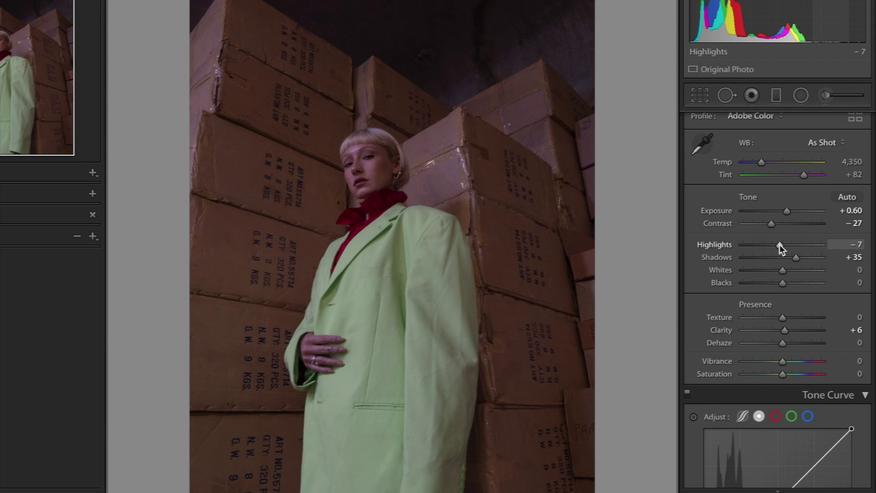
key("minus")
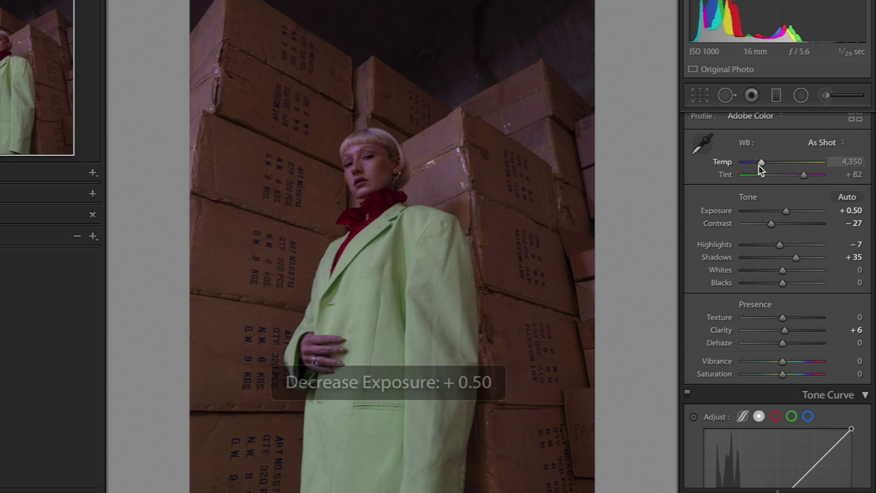
left_click_drag(760, 163, 762, 163)
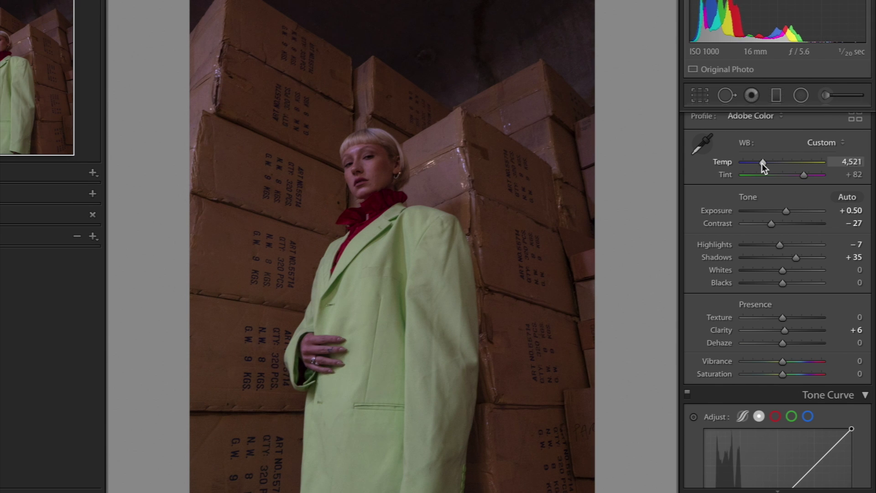
Step: On the RGB tone curve, add a highlight point, a point at 71/79 and a lifted deep-shadow point, and move the black endpoint to 7/5
scroll(718, 344, "down", 3)
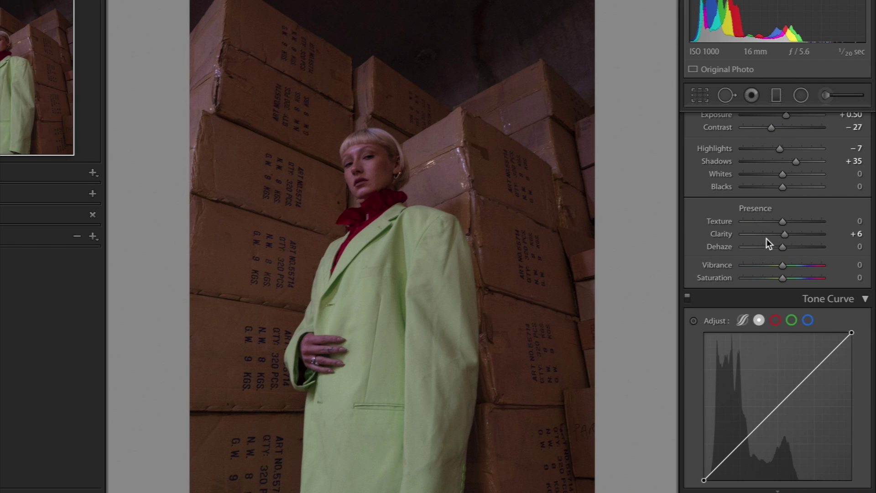
scroll(686, 316, "down", 4)
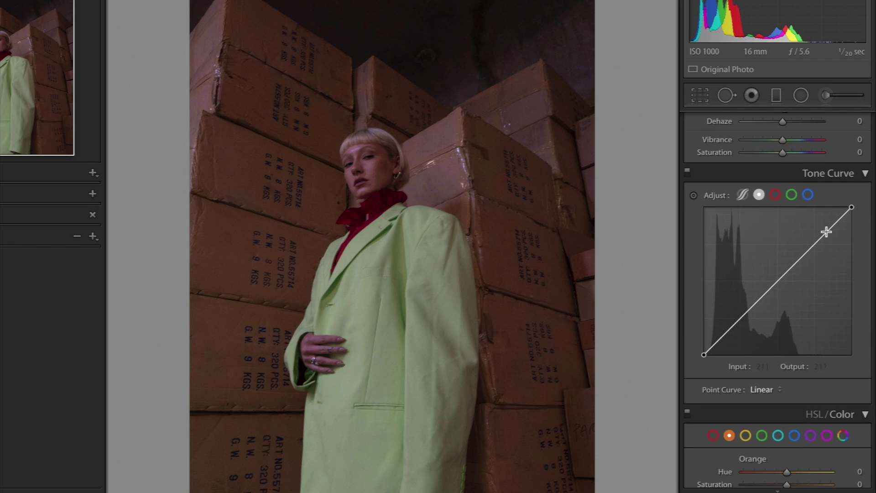
left_click_drag(852, 209, 852, 219)
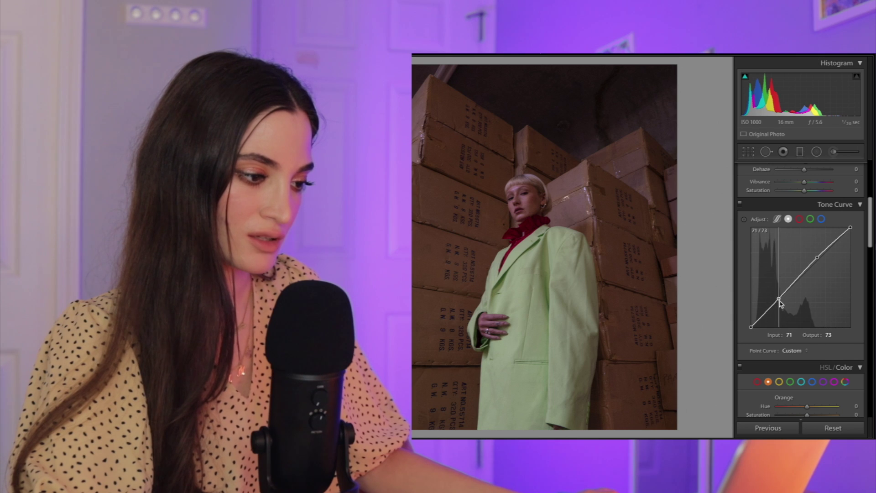
left_click_drag(779, 302, 764, 316)
left_click(761, 313)
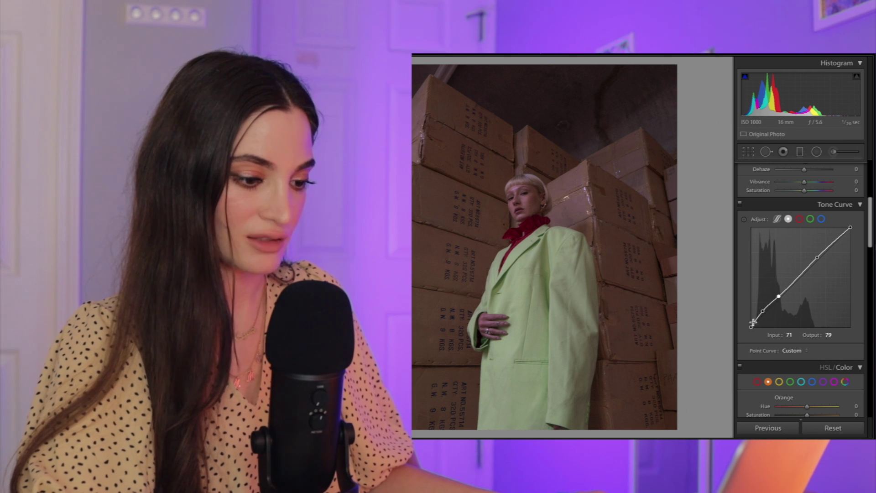
left_click_drag(752, 328, 754, 324)
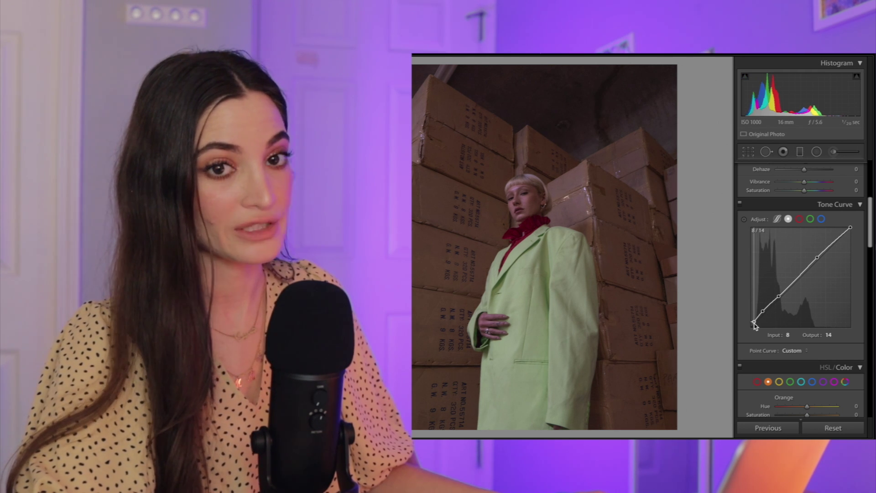
left_click_drag(755, 324, 755, 324)
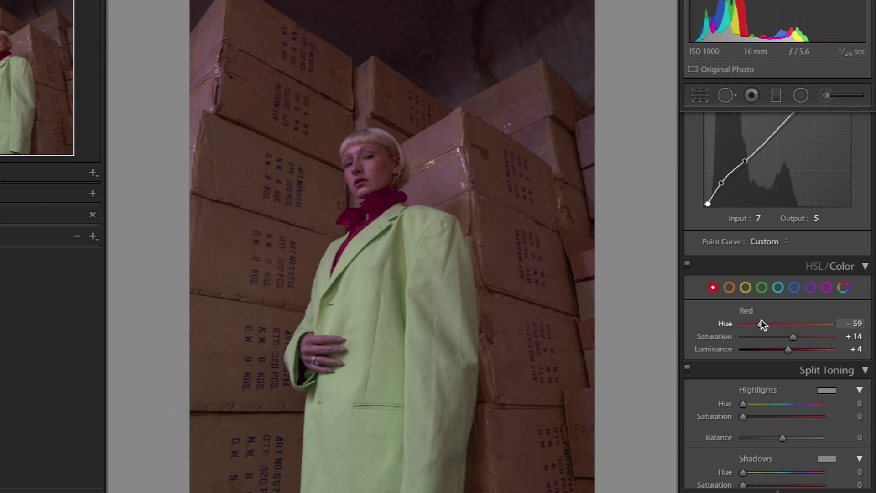
Step: Set the HSL red hue to −5, saturation to +17 and luminance to −12, and raise the orange saturation to +65
left_click_drag(762, 323, 782, 351)
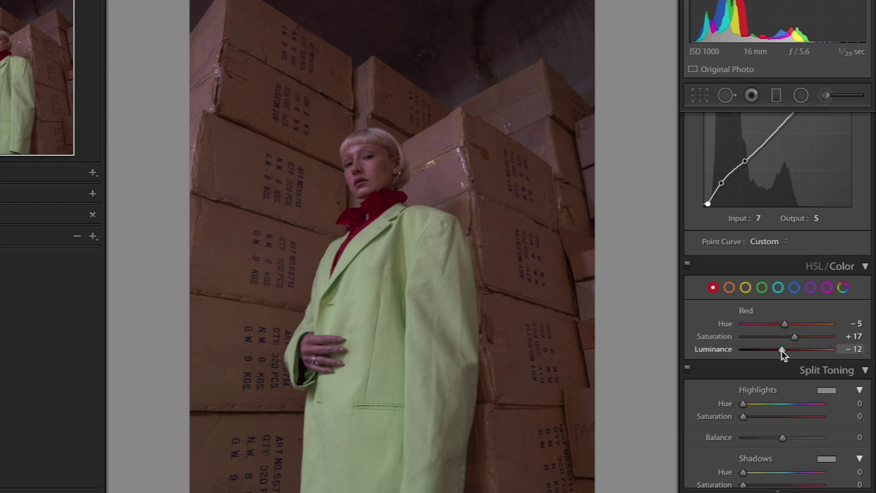
left_click(729, 288)
left_click(816, 338)
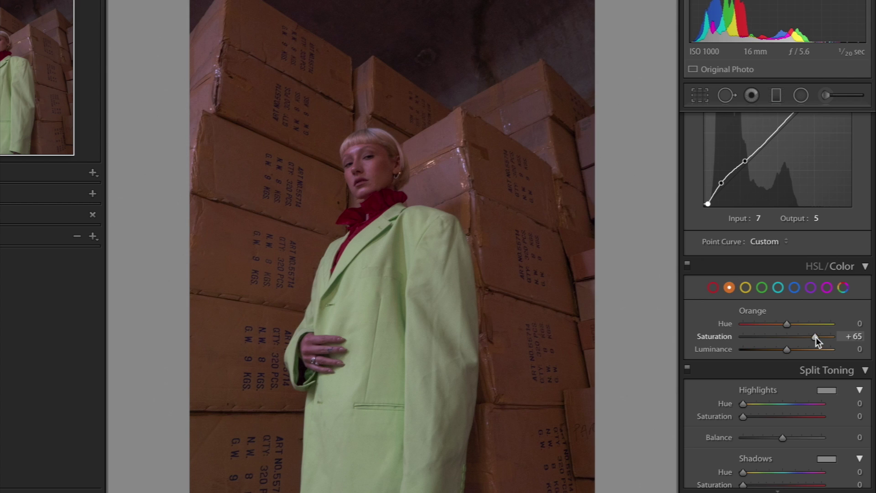
Step: Set the HSL orange saturation to +12 and luminance to −42, and compare the photo with its original
left_click_drag(816, 338, 785, 338)
left_click_drag(847, 337, 649, 346)
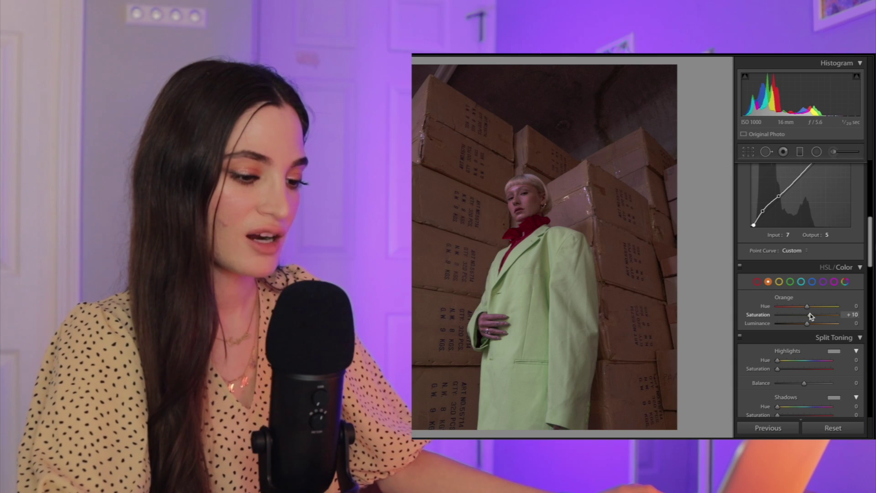
left_click_drag(811, 316, 847, 332)
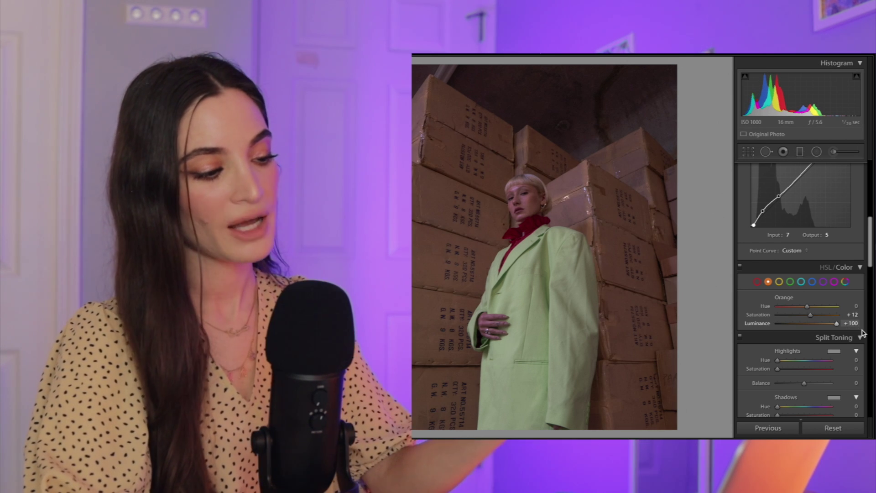
left_click_drag(837, 324, 749, 327)
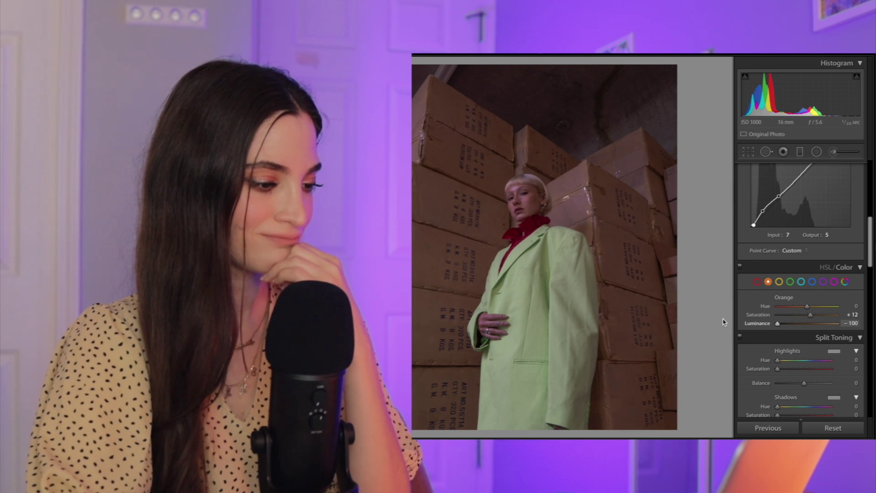
left_click_drag(777, 324, 797, 329)
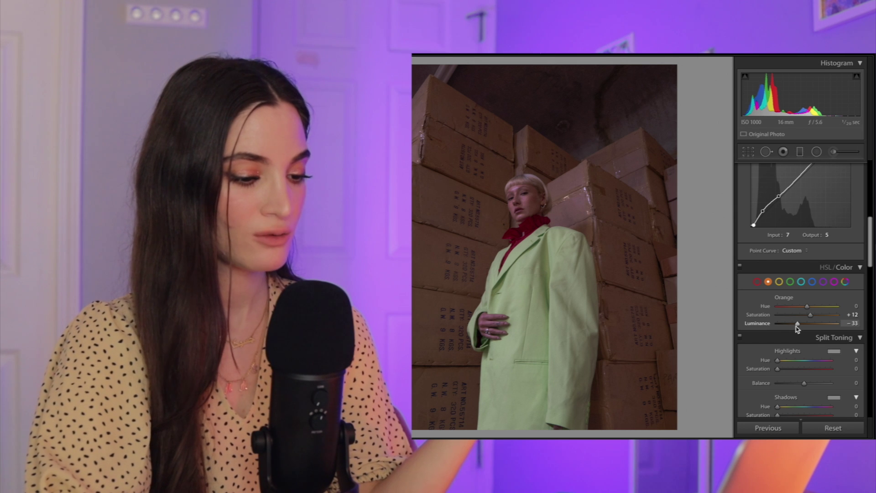
key("backslash")
key("backslash")
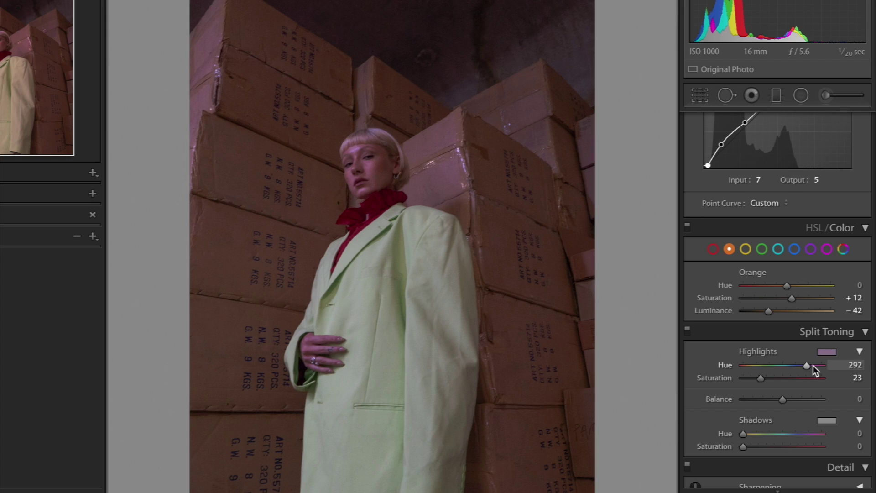
Step: Set the split toning highlights to hue 49 and saturation 7, comparing the photo with its original
left_click_drag(813, 365, 750, 378)
key("backslash")
key("backslash")
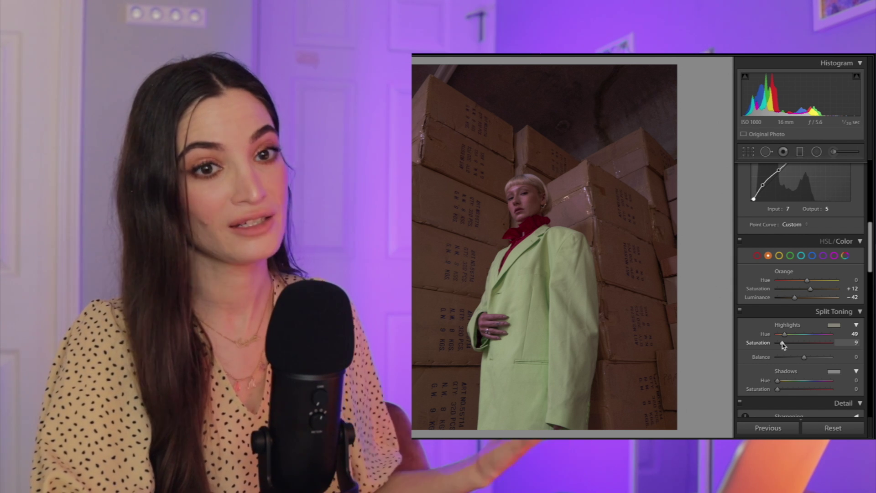
left_click_drag(783, 343, 780, 343)
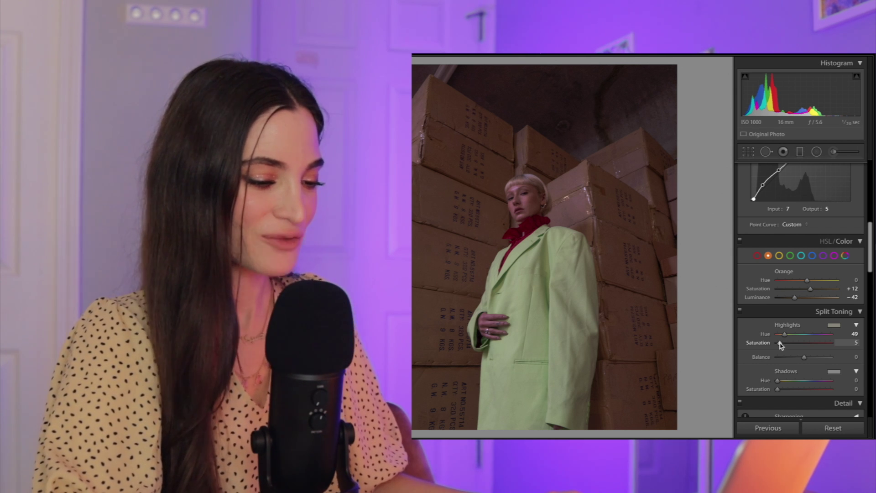
key("backslash")
key("backslash")
left_click_drag(780, 343, 781, 359)
Step: Set the split toning shadows to hue 50 and saturation 5
scroll(782, 347, "down", 2)
key("backslash")
key("backslash")
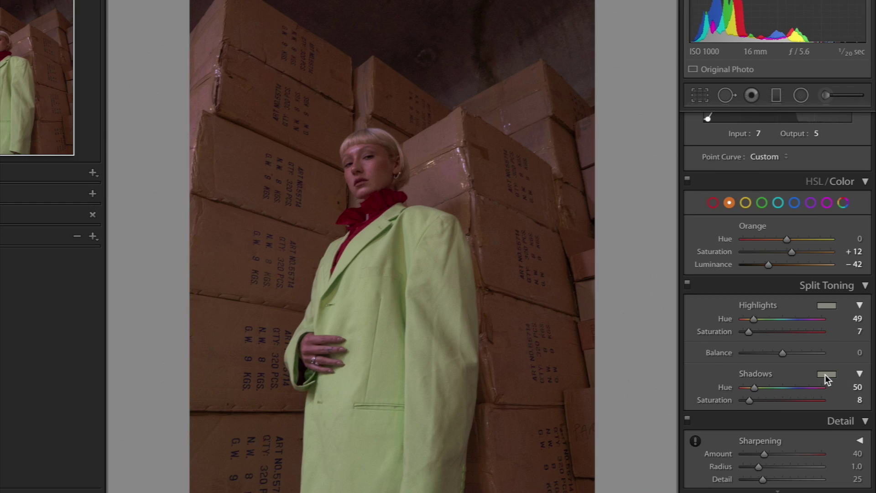
left_click(825, 374)
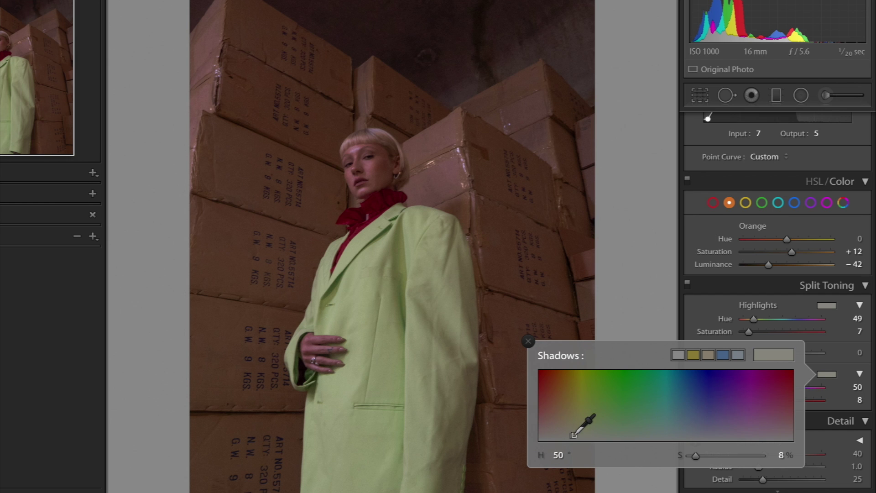
left_click(528, 343)
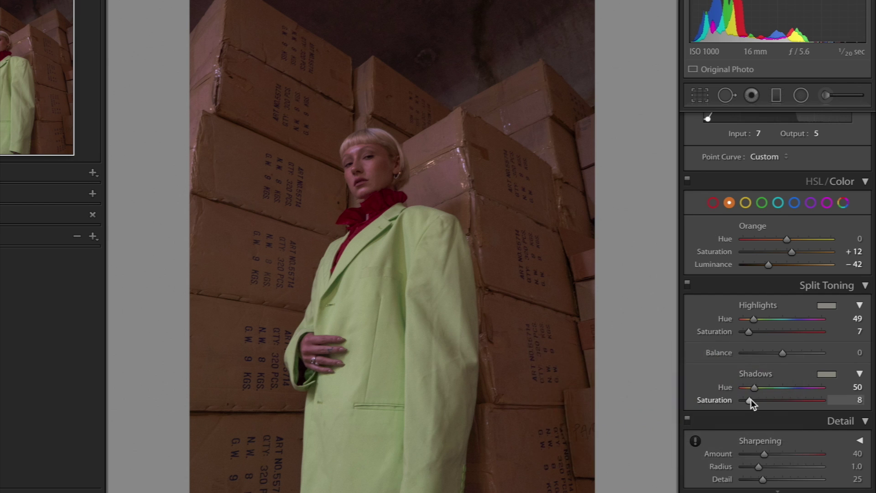
mouse_move(755, 399)
left_mouse_down()
mouse_move(827, 400)
mouse_move(744, 404)
mouse_move(829, 393)
mouse_move(749, 394)
left_mouse_up()
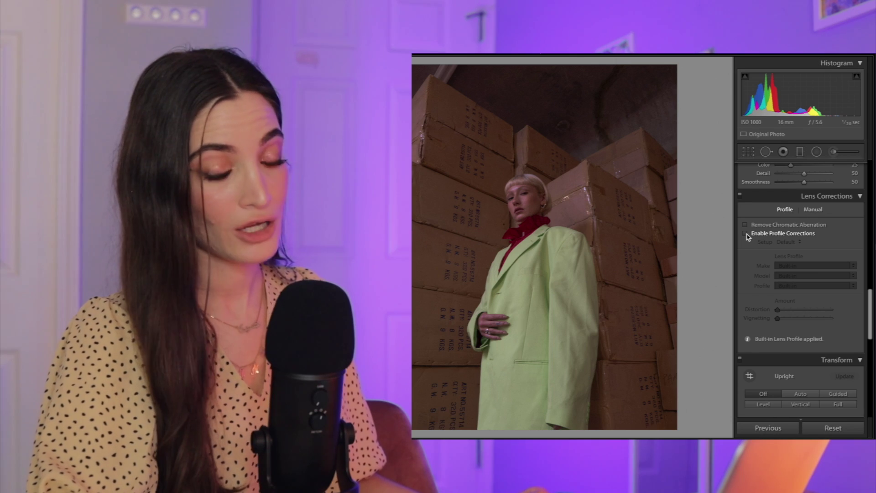
Step: Try the lens profile corrections on the photo, switching them on and off again
left_click(745, 234)
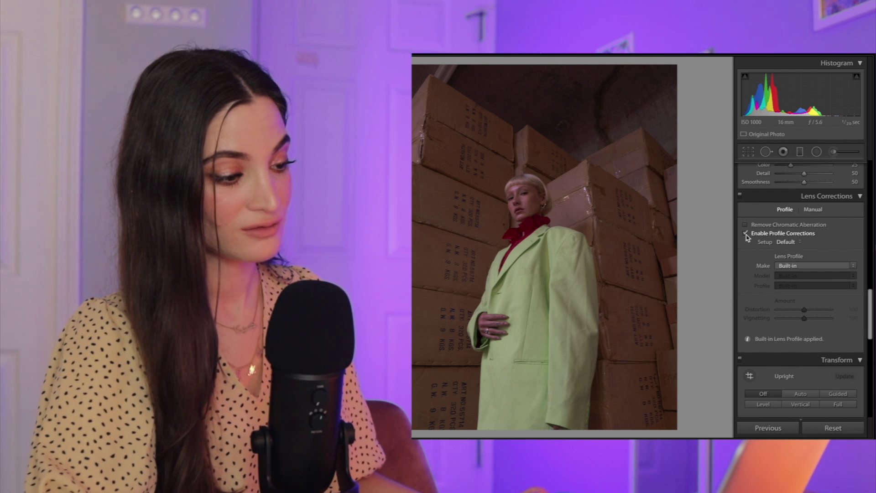
left_click(746, 234)
scroll(755, 297, "down", 3)
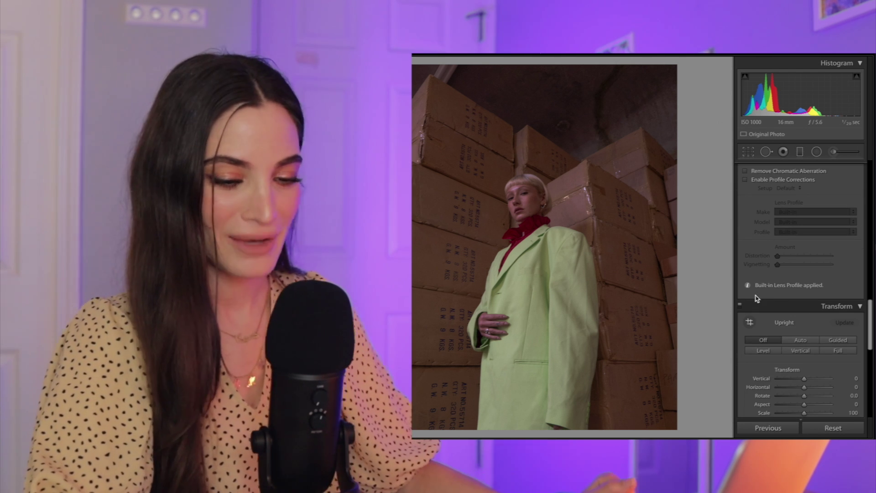
Step: Try out the perspective transform adjustments, including a scale of 150, and undo them
scroll(754, 298, "down", 7)
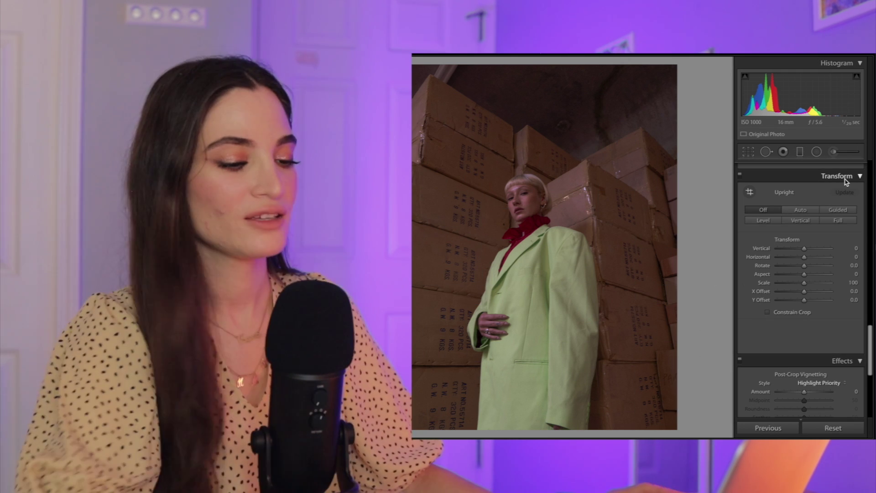
mouse_move(811, 250)
left_click_drag(810, 251, 839, 286)
key("super+z")
key("super+z")
key("super+z")
key("super+z")
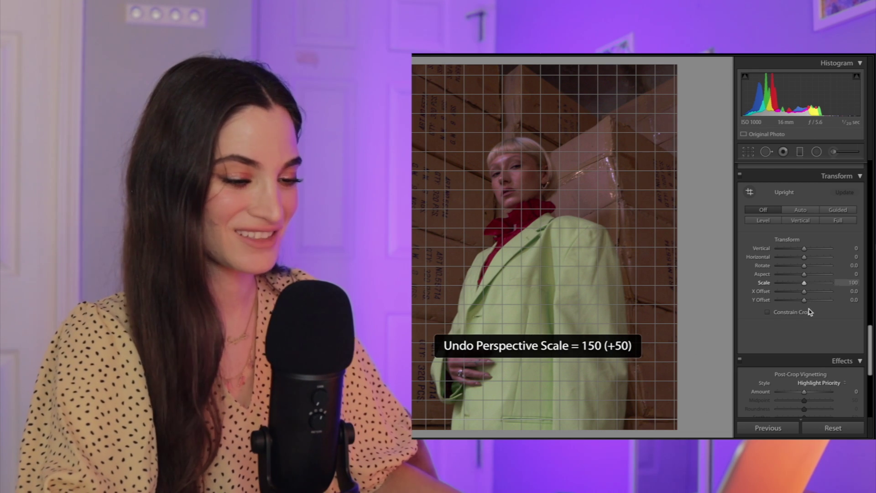
Step: Raise the calibration red primary hue and saturation, and slightly lower the highlight point on the RGB tone curve
scroll(809, 312, "down", 5)
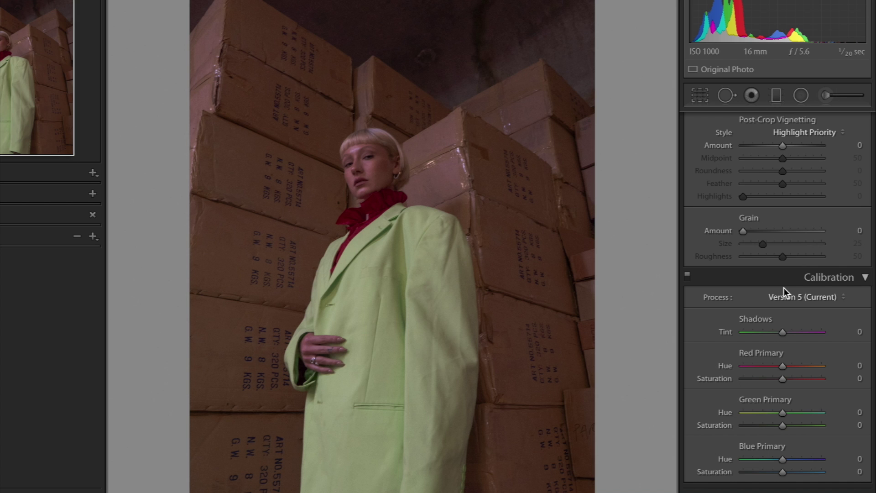
mouse_move(782, 366)
left_mouse_down()
mouse_move(798, 367)
mouse_move(743, 366)
mouse_move(834, 368)
mouse_move(745, 368)
mouse_move(794, 366)
mouse_move(793, 379)
left_mouse_up()
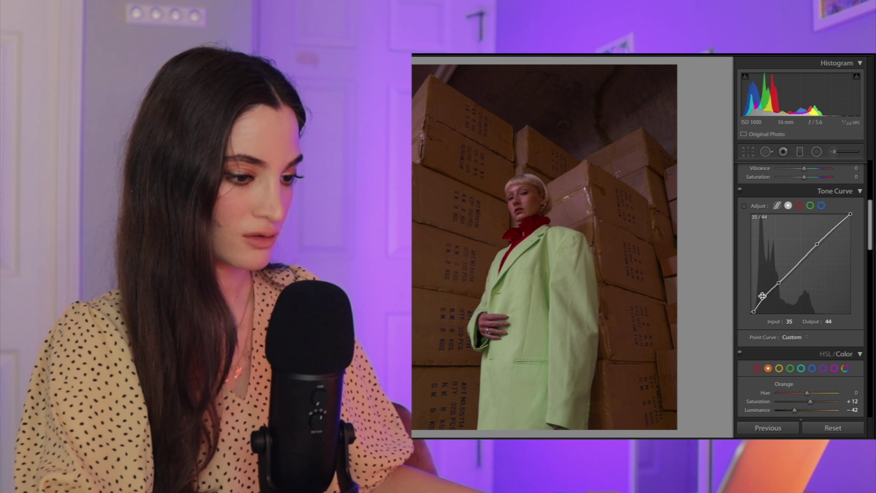
left_click_drag(817, 244, 817, 249)
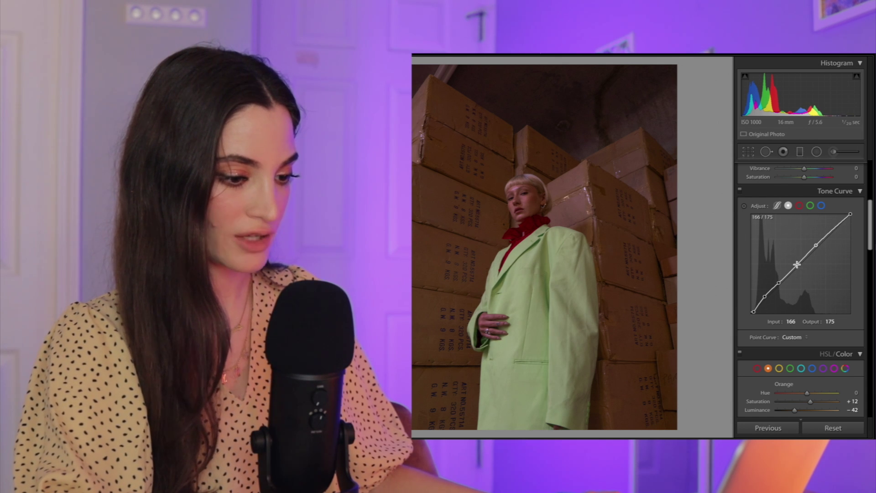
left_click(781, 282)
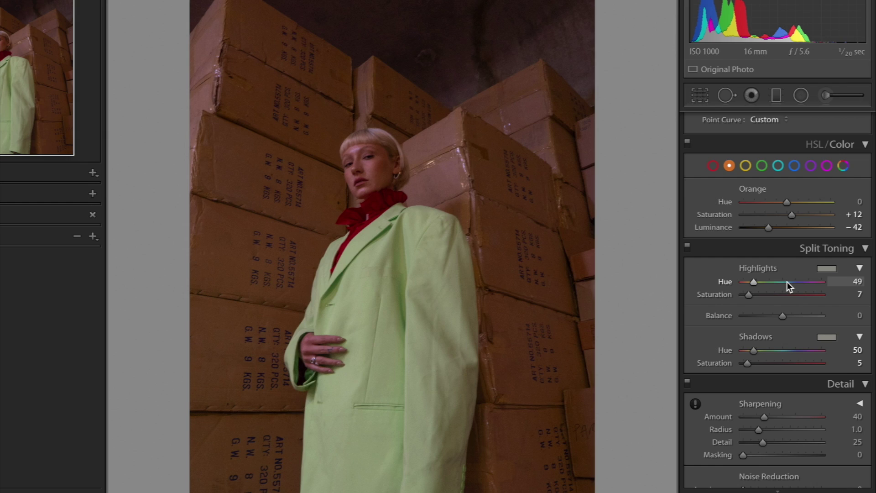
Step: Set the split toning highlights to hue 200 and saturation 15, compare with the original, and shift the highlight hue toward green
left_click(786, 281)
mouse_move(749, 294)
left_mouse_down()
mouse_move(763, 293)
mouse_move(755, 293)
left_mouse_up()
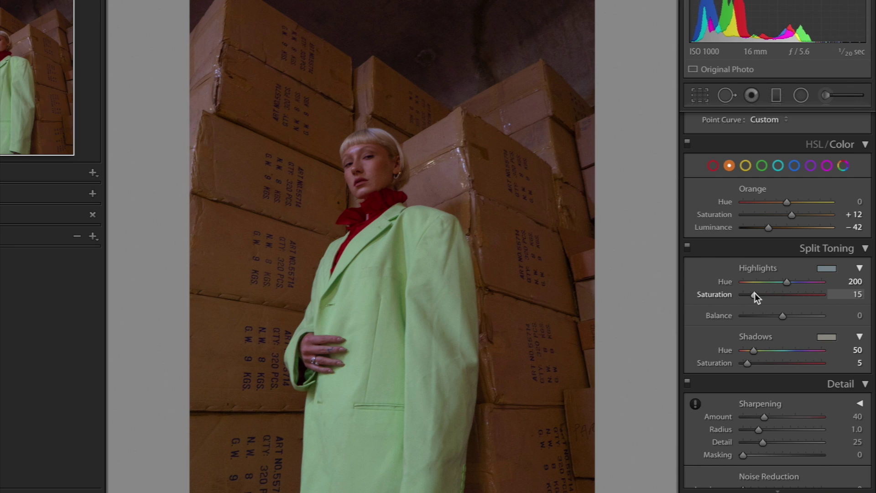
key("backslash")
key("backslash")
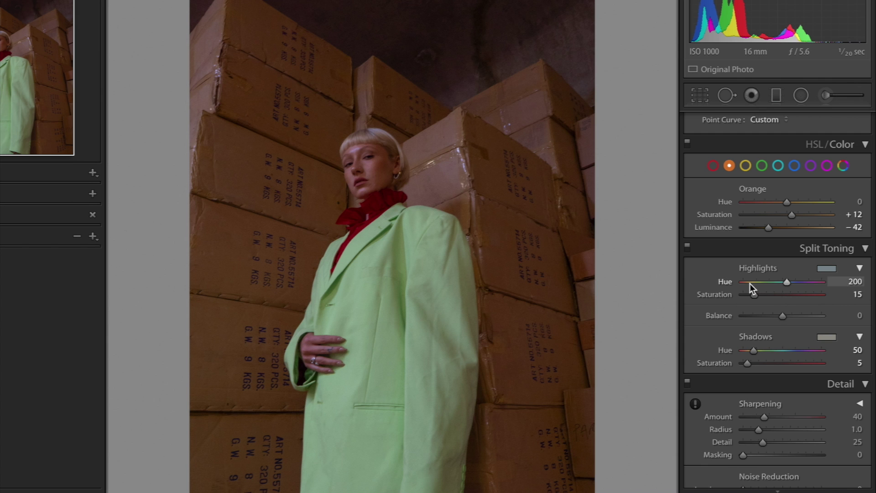
left_click(750, 281)
left_click_drag(749, 281, 774, 280)
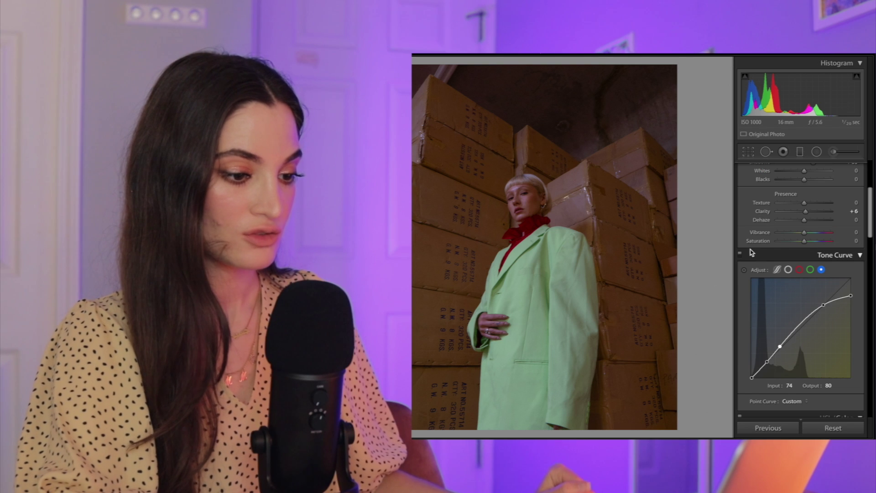
Step: For the portrait beside the car, set exposure to +0.55, contrast to −33 and shadows to +70
scroll(752, 252, "up", 3)
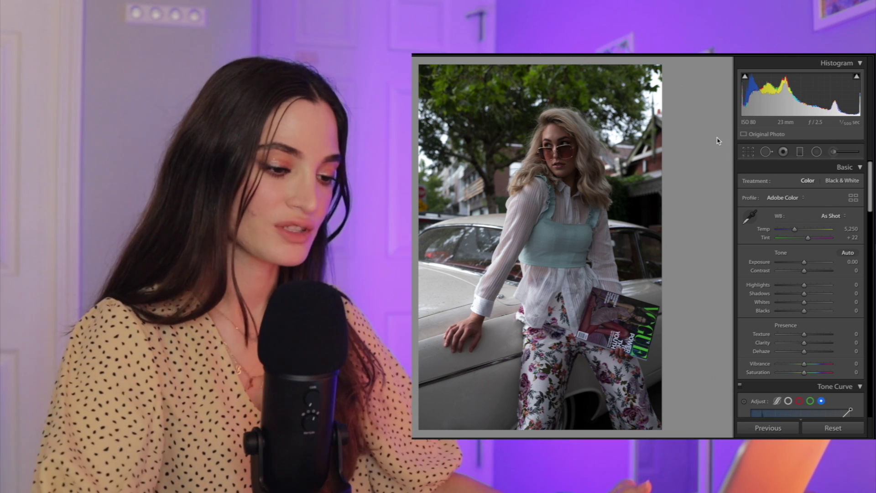
left_click_drag(804, 263, 806, 264)
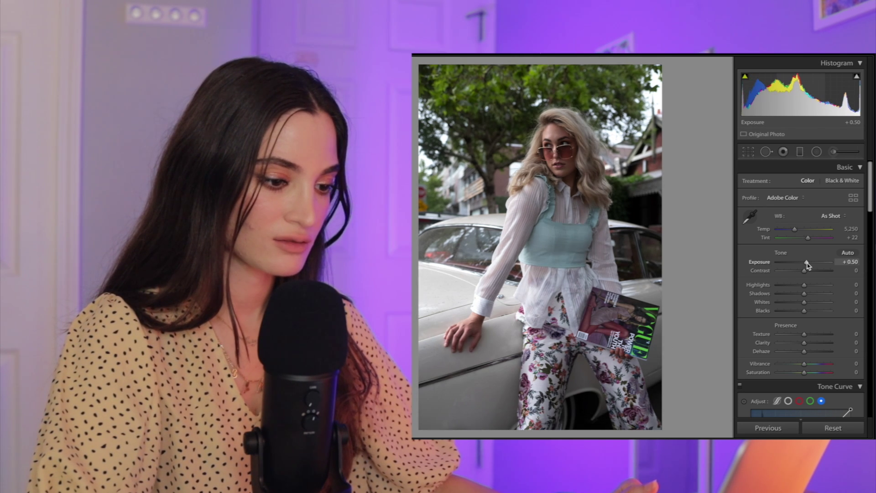
left_click_drag(806, 264, 807, 265)
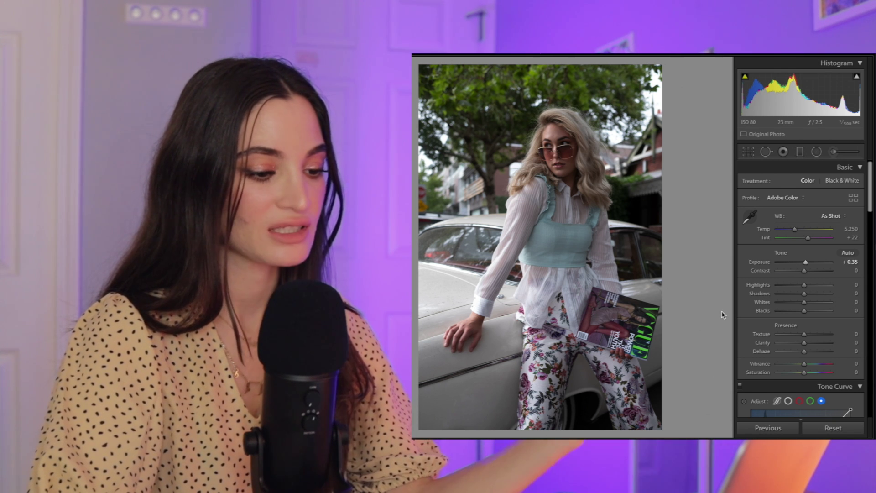
left_click_drag(804, 271, 805, 271)
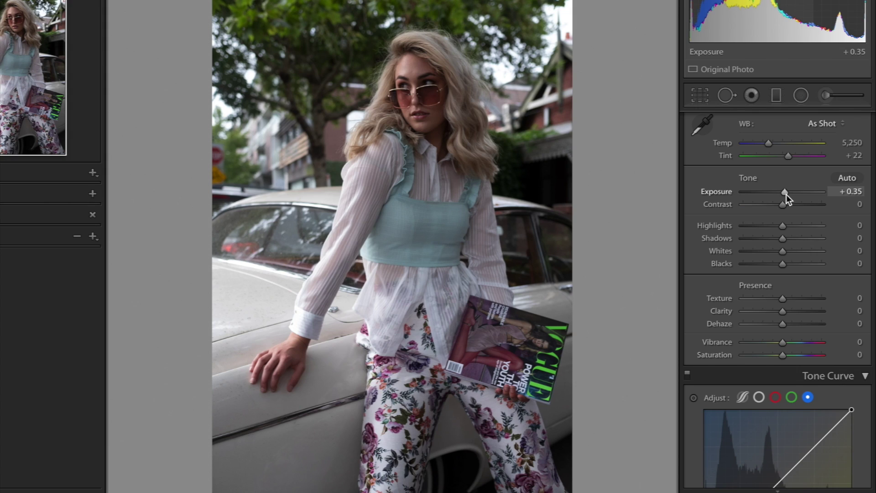
left_click_drag(787, 194, 778, 206)
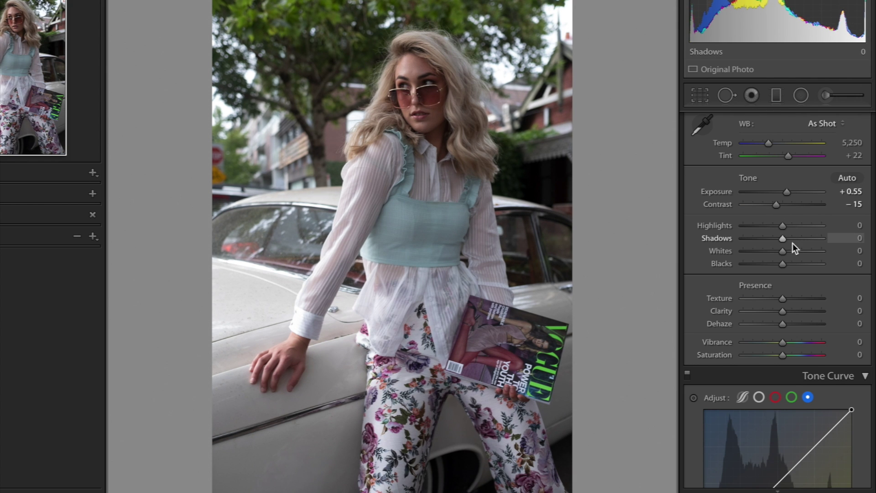
left_click_drag(790, 240, 810, 239)
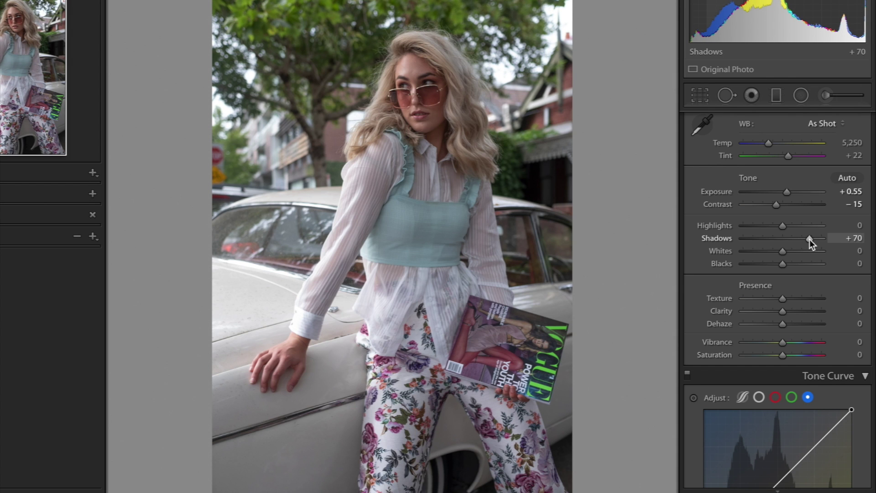
left_click_drag(766, 204, 769, 205)
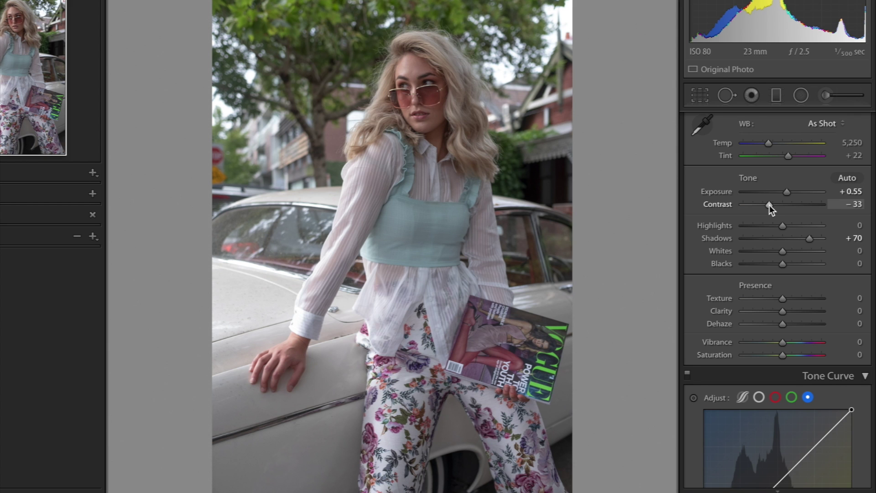
Step: On the RGB tone curve, lift the black endpoint, lower the white endpoint, and add a shadow point and points at 118/127 and 202/202
scroll(769, 205, "down", 10)
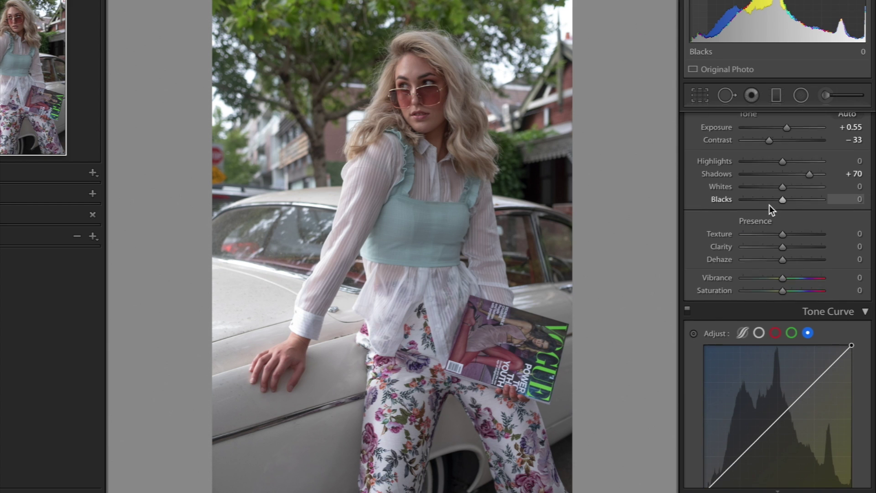
scroll(769, 204, "up", 1)
left_click(758, 154)
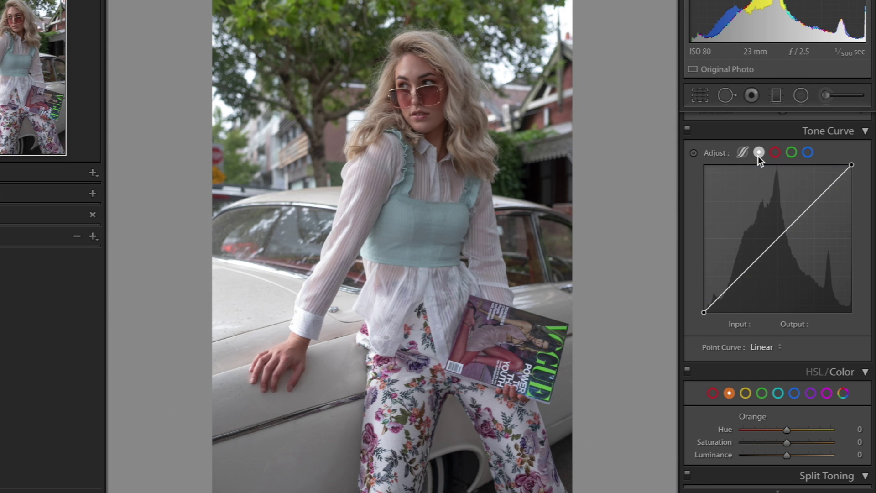
left_click_drag(721, 298, 723, 289)
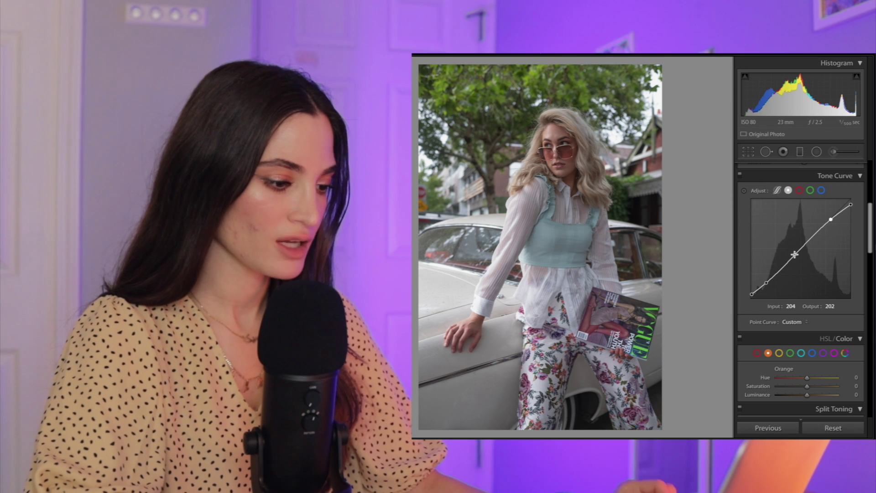
left_click_drag(794, 255, 796, 251)
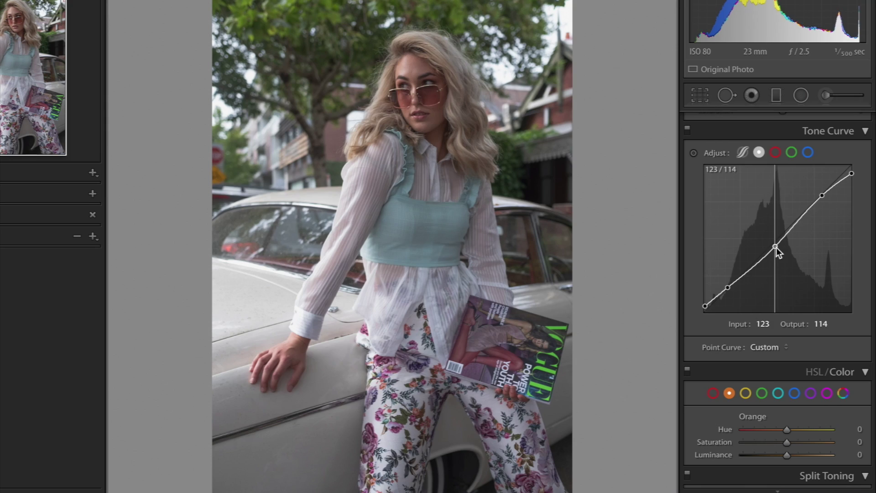
left_click_drag(797, 252, 774, 239)
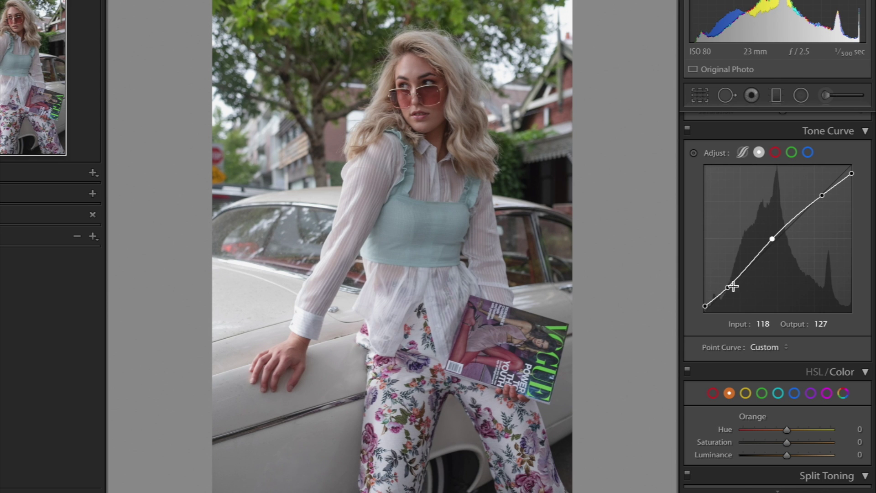
left_click_drag(728, 289, 728, 283)
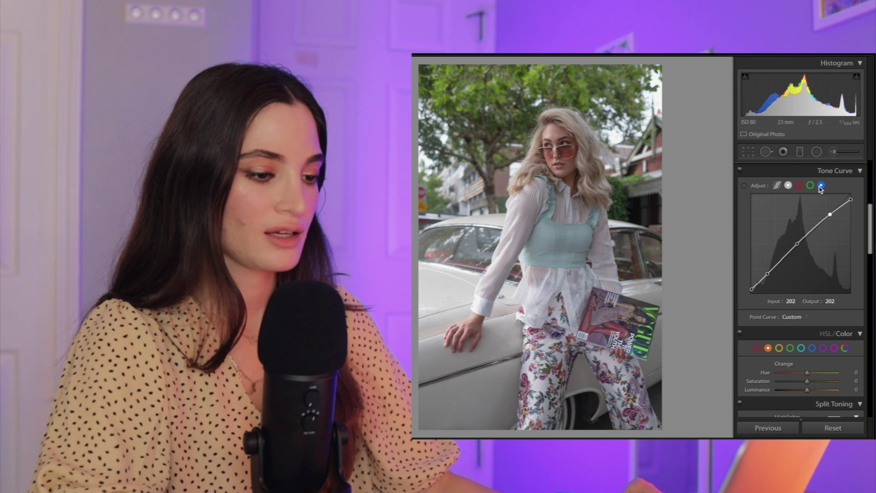
Step: On the blue tone curve, lower the white endpoint, add highlight and shadow points, and set the black endpoint to 14/16
left_click(821, 185)
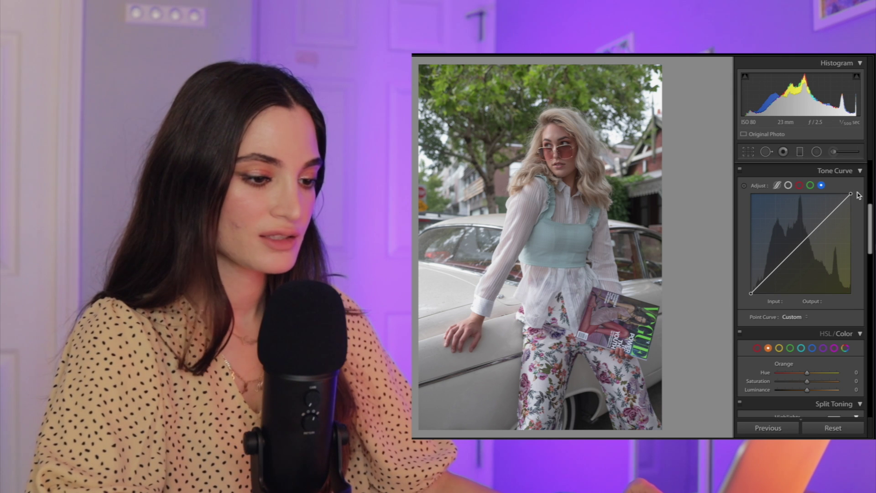
left_click_drag(851, 193, 830, 218)
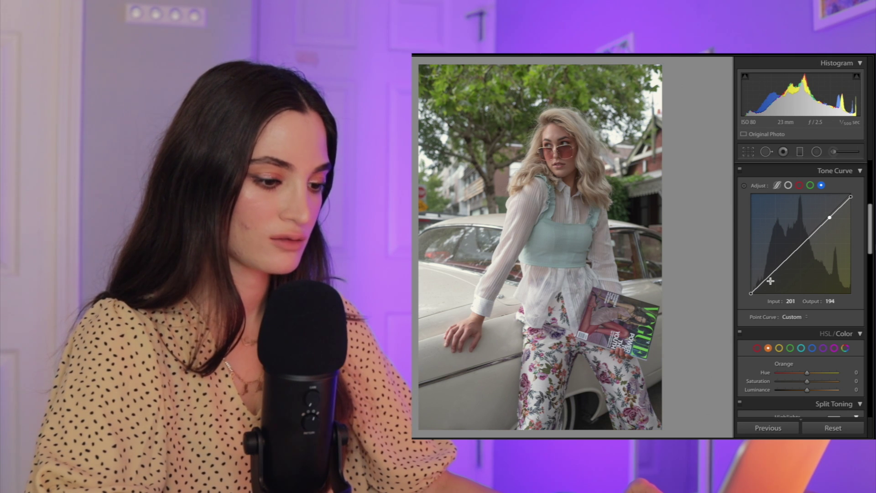
key("backslash")
key("backslash")
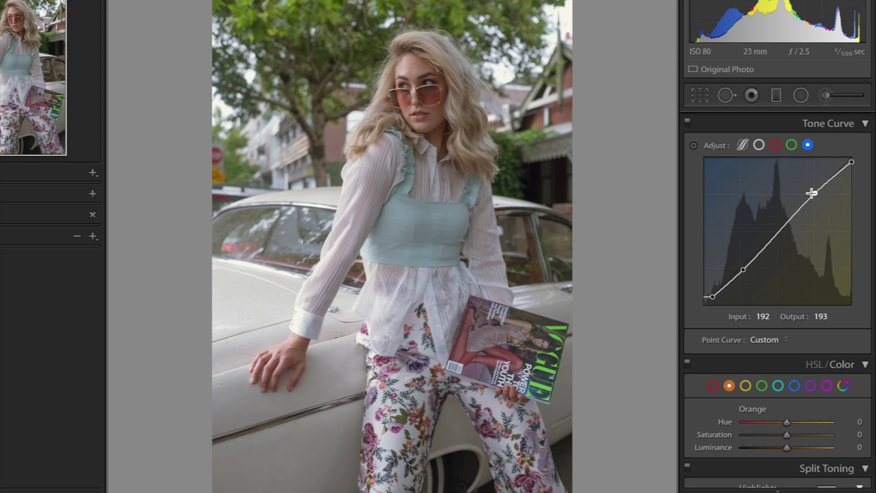
key("backslash")
key("backslash")
left_click_drag(712, 297, 713, 297)
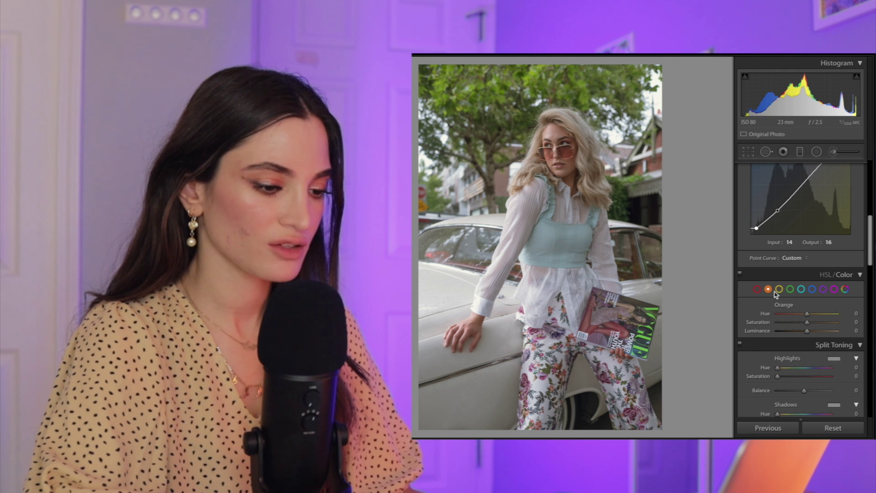
Step: Set the green HSL hue to −54, saturation to −57 and luminance to +55, and compare with the original
left_click(789, 289)
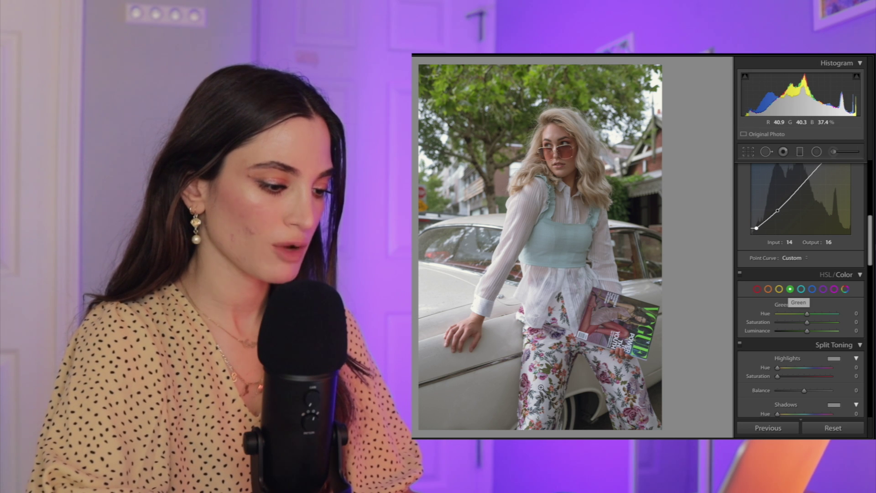
left_click(798, 314)
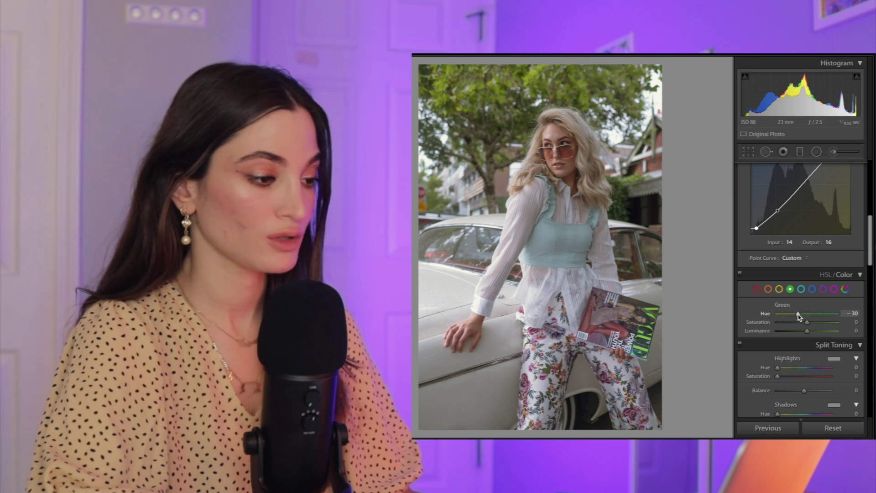
mouse_move(798, 315)
left_mouse_down()
mouse_move(811, 315)
mouse_move(782, 315)
left_mouse_up()
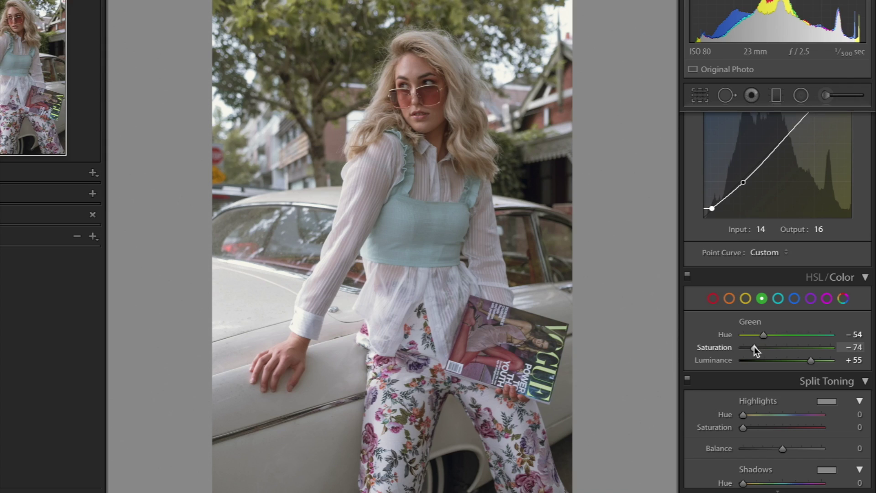
left_click_drag(754, 347, 762, 346)
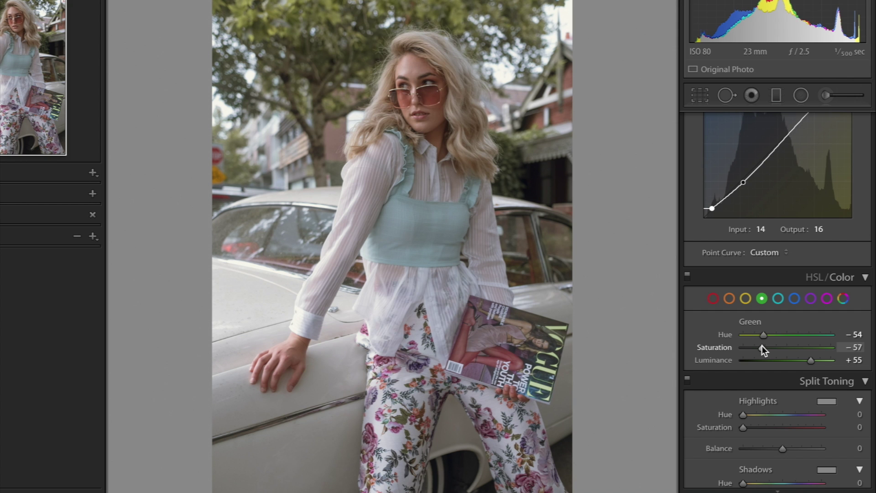
key("backslash")
key("backslash")
key("backslash")
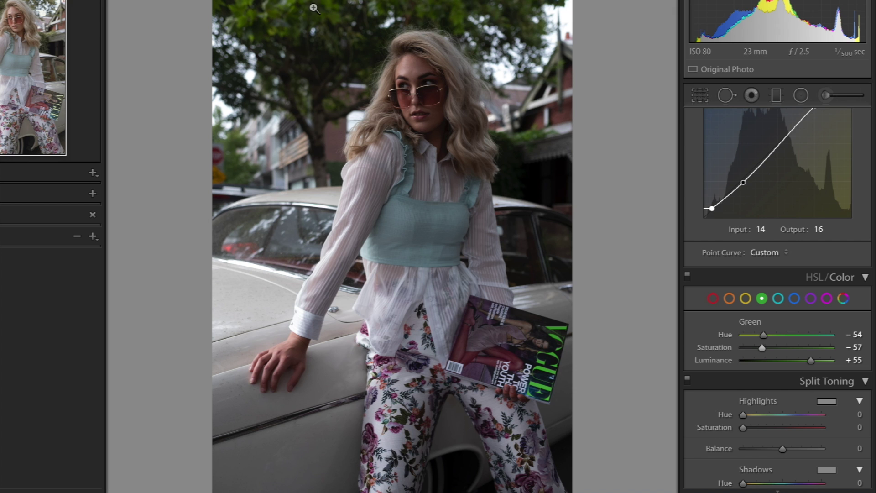
key("backslash")
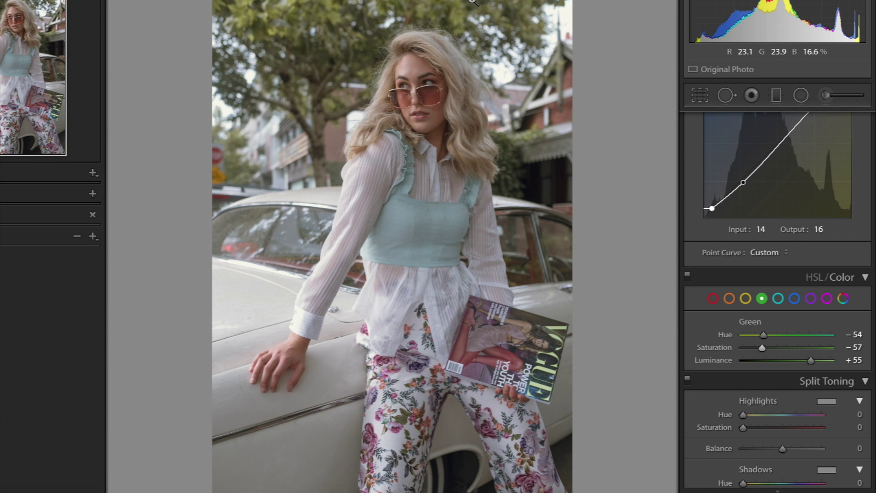
Step: Set the split toning highlights to hue 46 and saturation 20, and add a warm hue with low saturation to the shadows
scroll(746, 338, "down", 5)
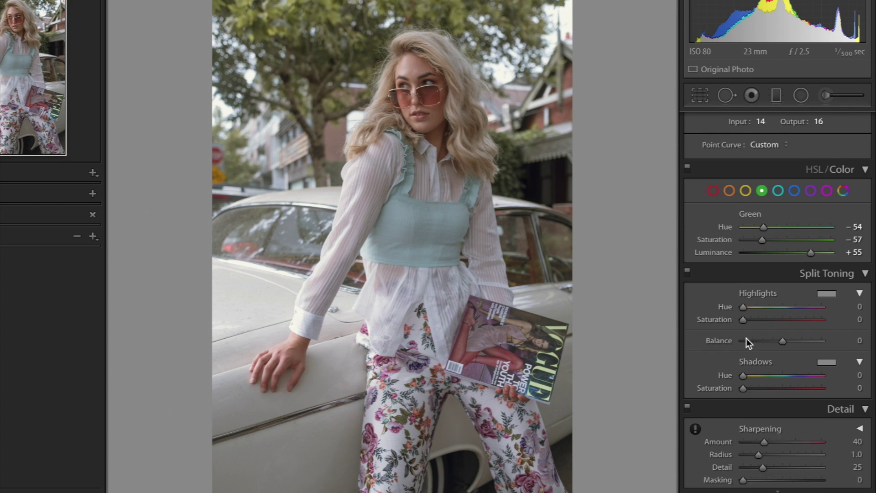
left_click(785, 299)
left_click_drag(777, 291, 784, 292)
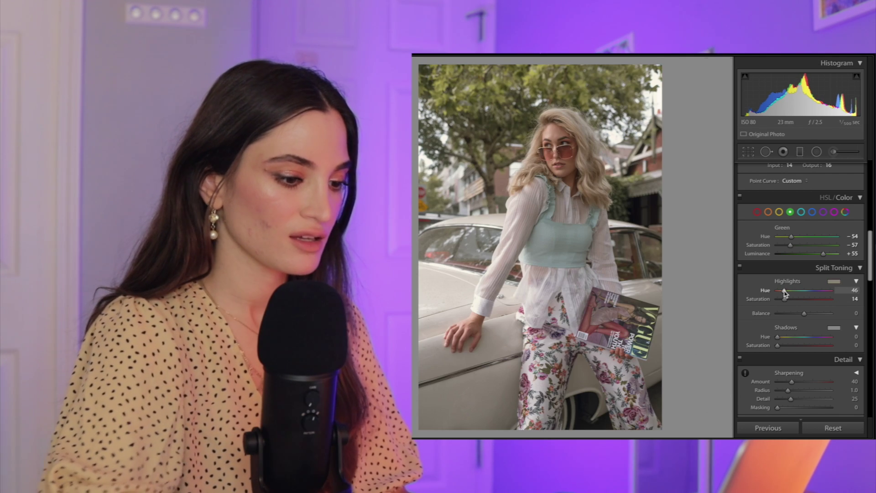
left_click(789, 299)
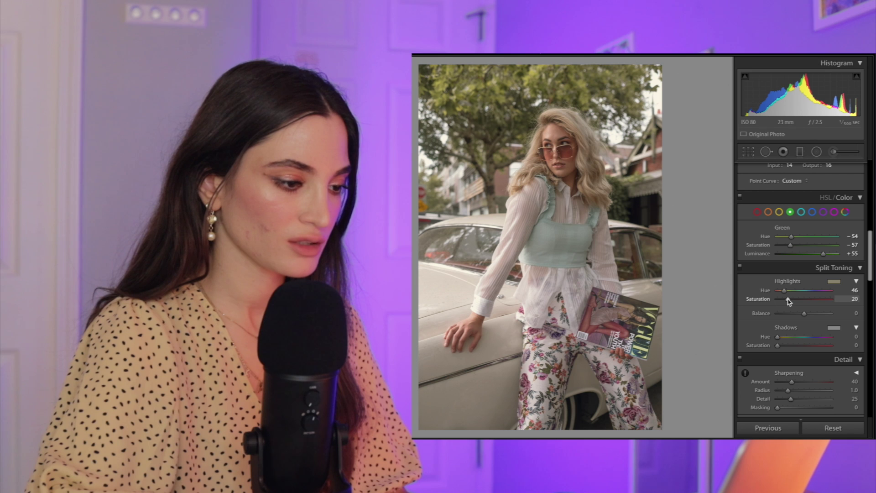
key("backslash")
left_click(784, 337)
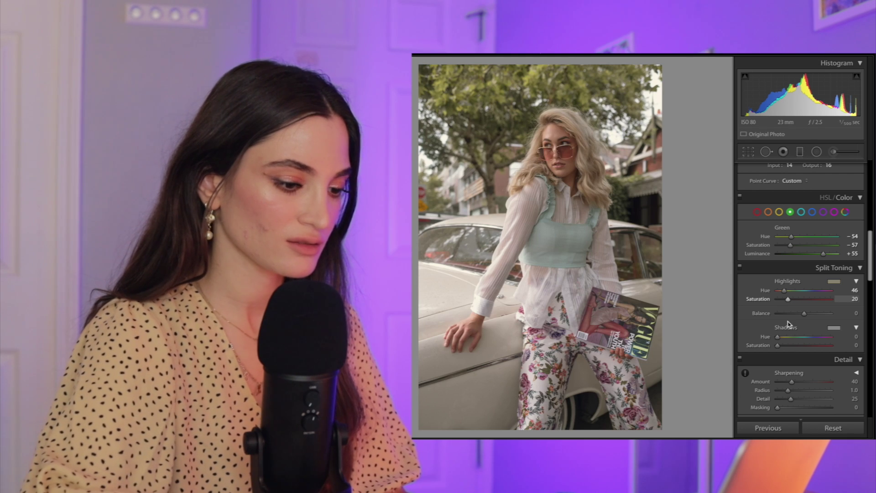
left_click(786, 346)
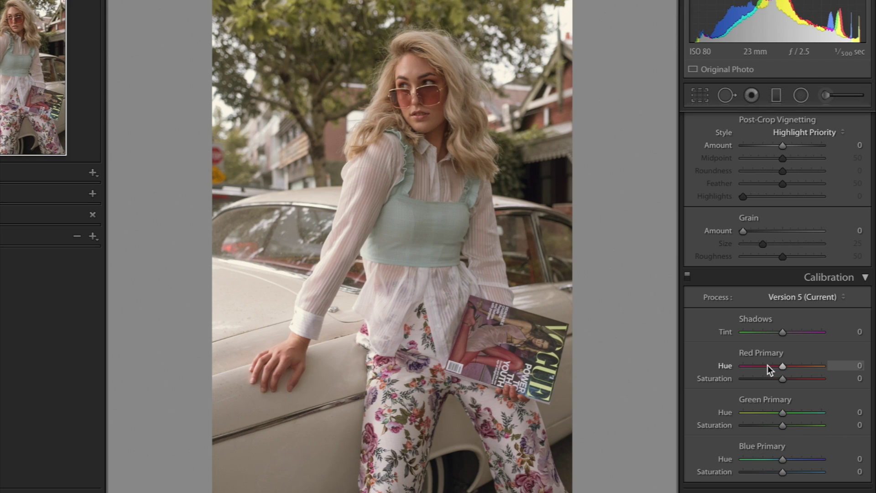
Step: Try a calibration red primary hue shift and undo it, and move the green primary hue toward yellow
left_click_drag(767, 365, 860, 371)
key("ctrl+z")
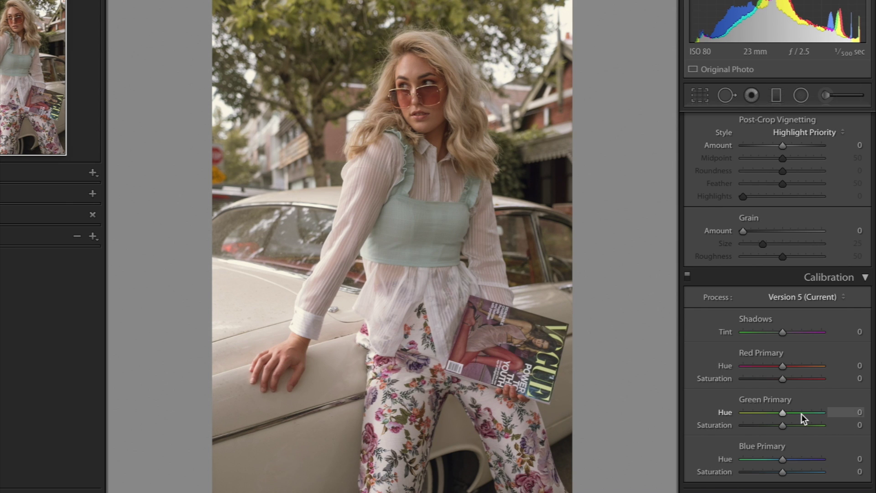
left_click_drag(802, 415, 742, 414)
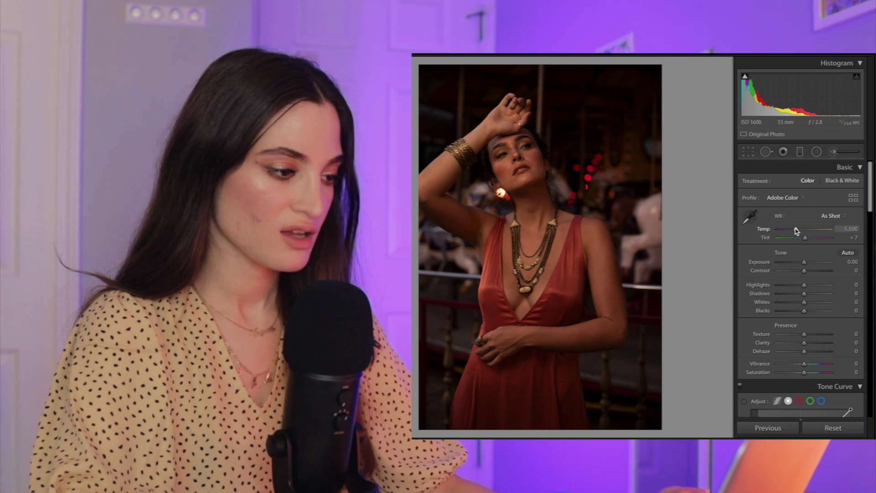
Step: For the portrait in the red dress, set temperature to 5,738, exposure to +0.40, contrast to −20, clarity to +12, and strongly raise the shadows
left_click_drag(795, 232, 799, 231)
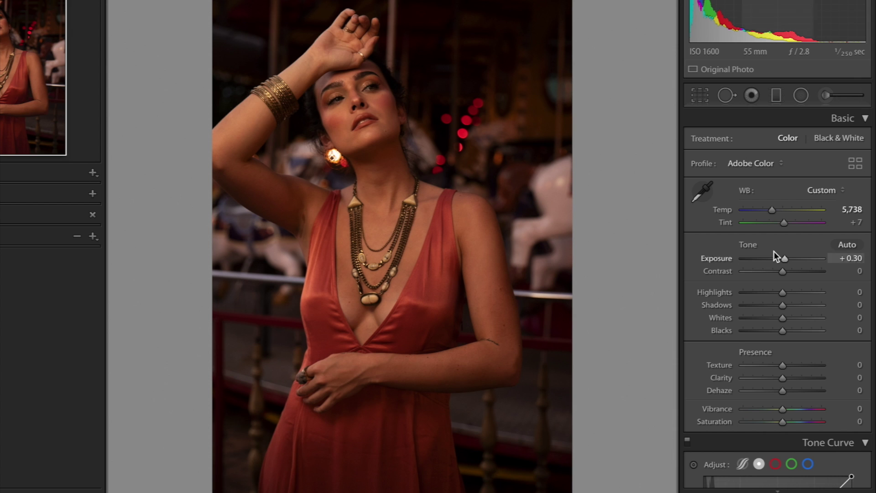
left_click_drag(783, 272, 774, 273)
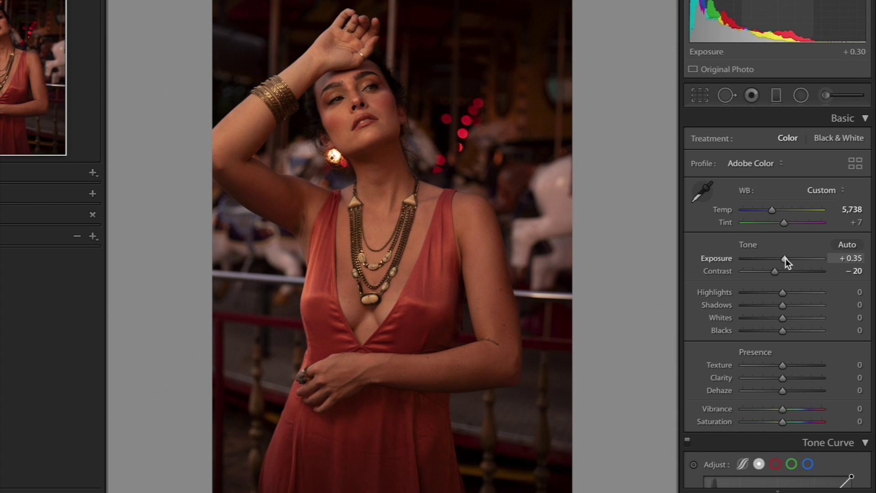
key("Up")
key("Up")
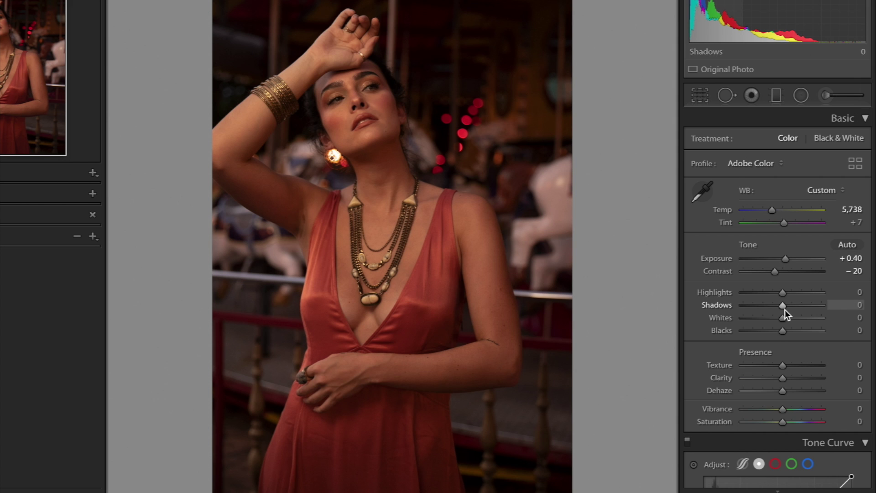
left_click_drag(803, 305, 874, 305)
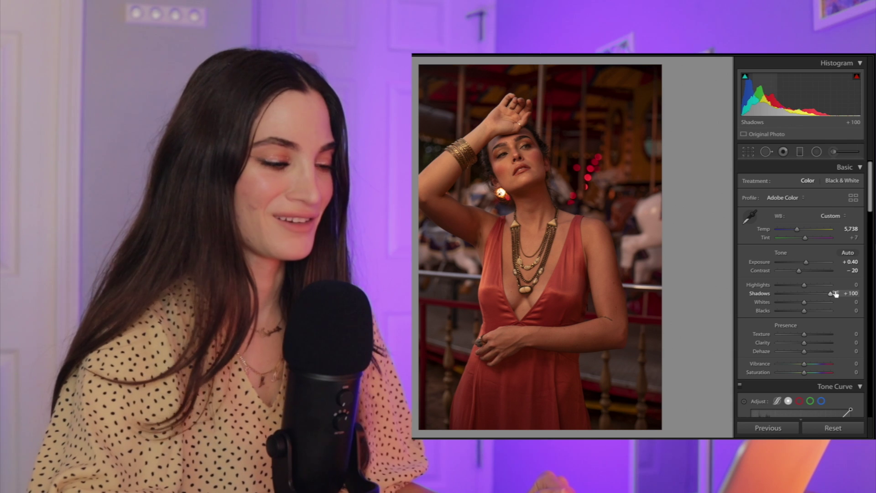
left_click_drag(835, 294, 826, 297)
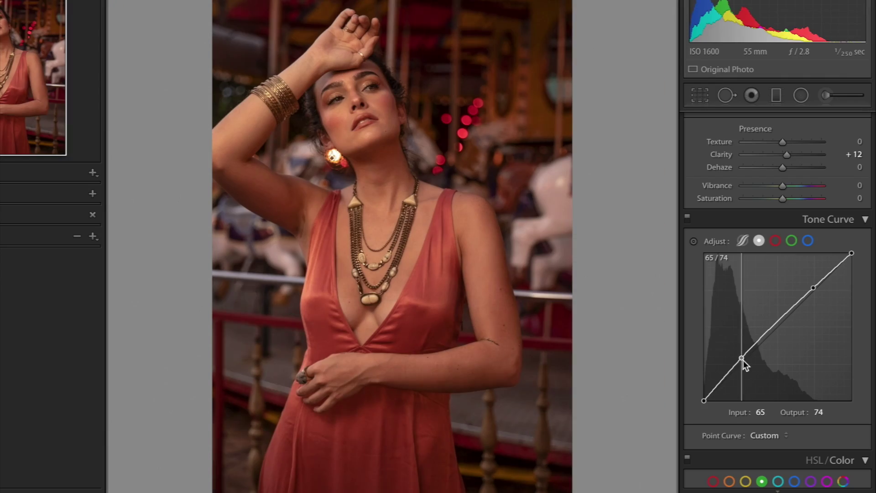
Step: On the RGB tone curve, adjust the shadow point, add a midtone point at 128/142, and lift the black endpoint
left_click_drag(743, 360, 740, 358)
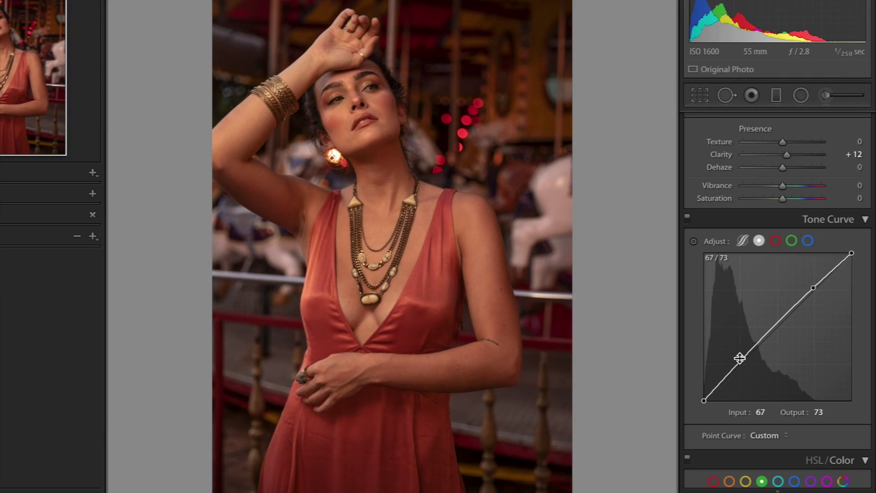
left_click_drag(781, 313, 779, 320)
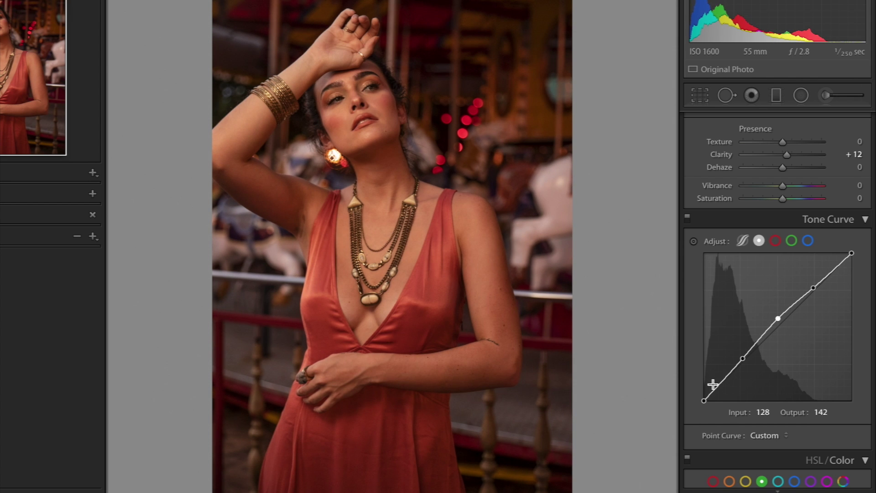
left_click_drag(705, 400, 710, 390)
left_click_drag(743, 358, 741, 359)
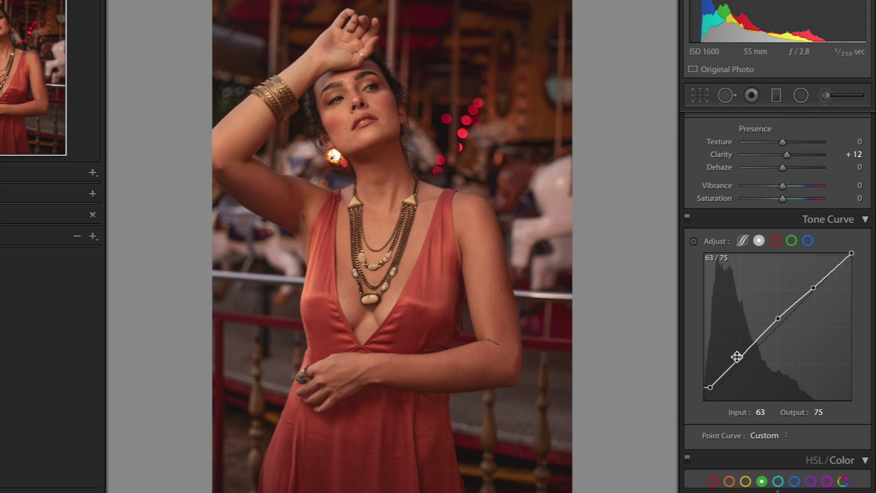
Step: Set the RGB curve's black endpoint to 15/6, compare with the original, and raise the highlight point to 183/197
left_click_drag(710, 386, 713, 392)
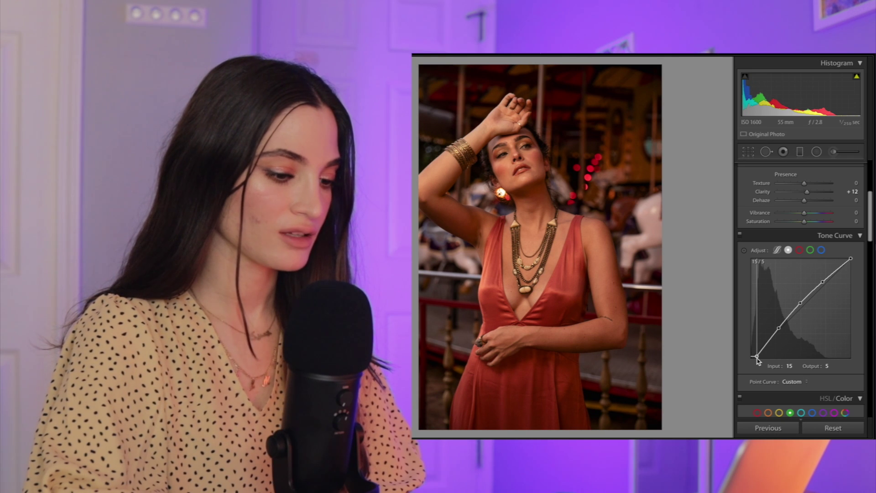
left_click_drag(757, 357, 755, 356)
key("backslash")
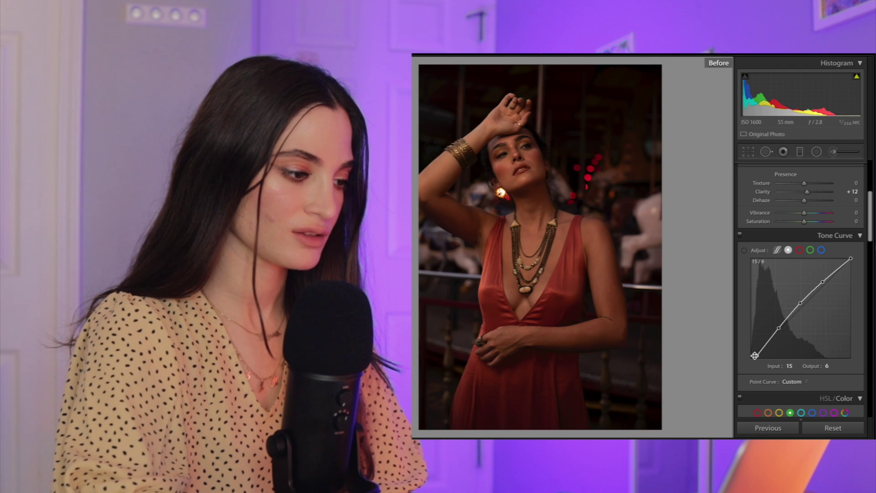
key("backslash")
scroll(755, 358, "down", 2)
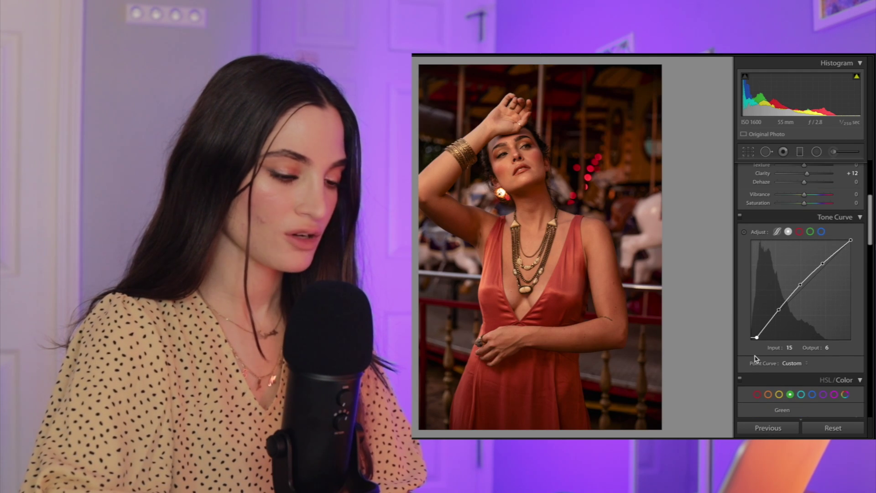
left_click(823, 264)
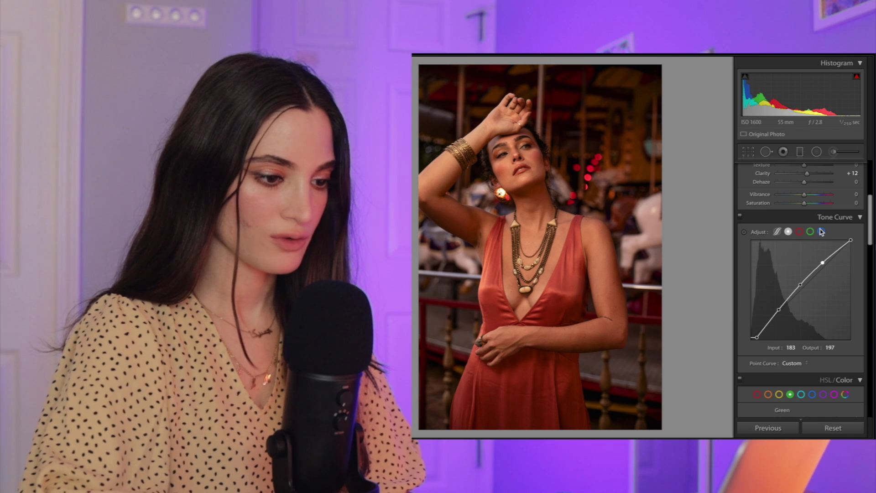
Step: On the blue tone curve, lower the white endpoint and place a highlight point at 178/176 and a shadow point at 69/73
left_click(821, 231)
left_click_drag(849, 241, 825, 264)
left_click(778, 311)
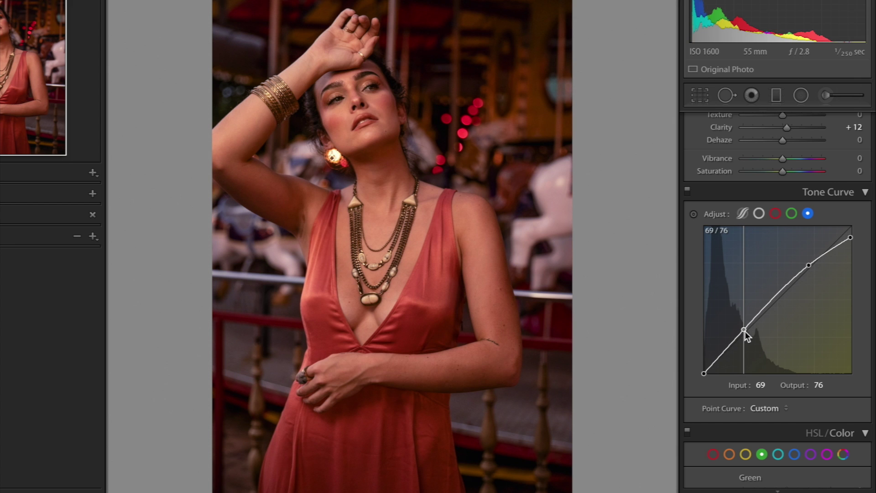
left_click_drag(745, 332, 739, 330)
left_click_drag(805, 269, 803, 271)
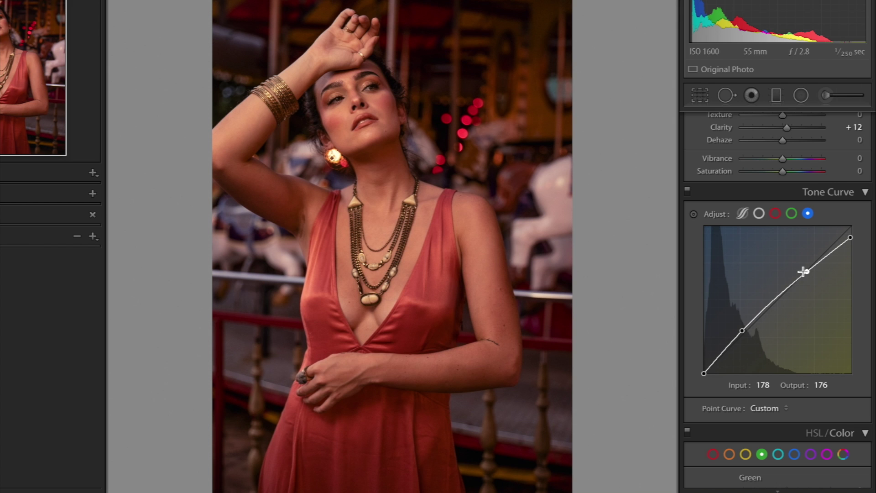
left_click_drag(743, 332, 744, 334)
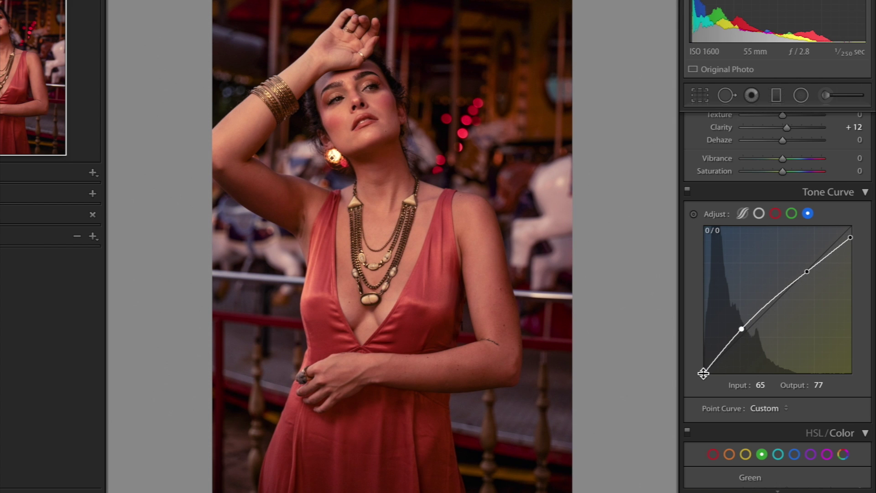
left_click_drag(703, 373, 704, 370)
left_click_drag(742, 329, 746, 337)
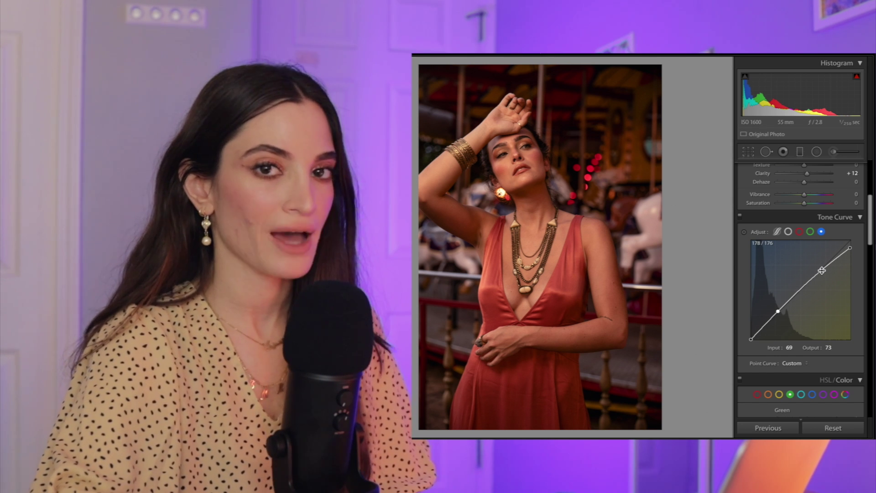
Step: Fine-tune the blue curve's highlight and shadow points against the original, and set its white endpoint to 255/237
left_click_drag(821, 271, 821, 270)
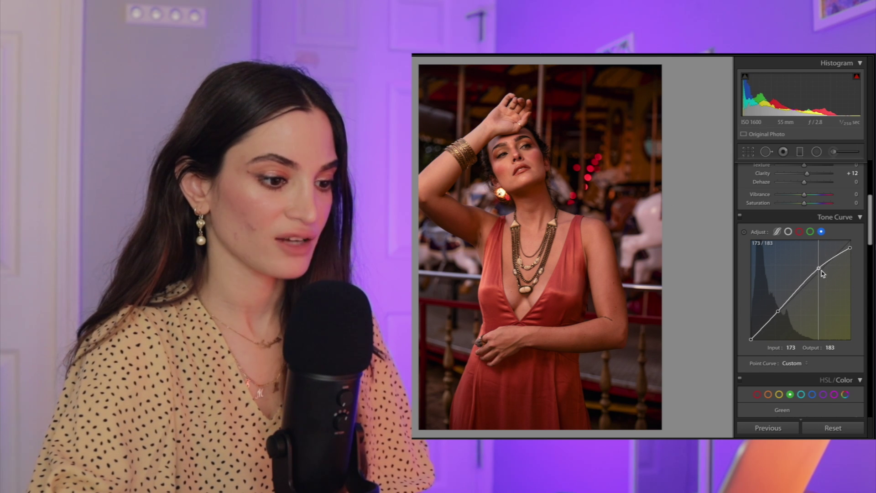
left_click_drag(777, 311, 778, 313)
key("backslash")
key("backslash")
left_click_drag(850, 250, 855, 249)
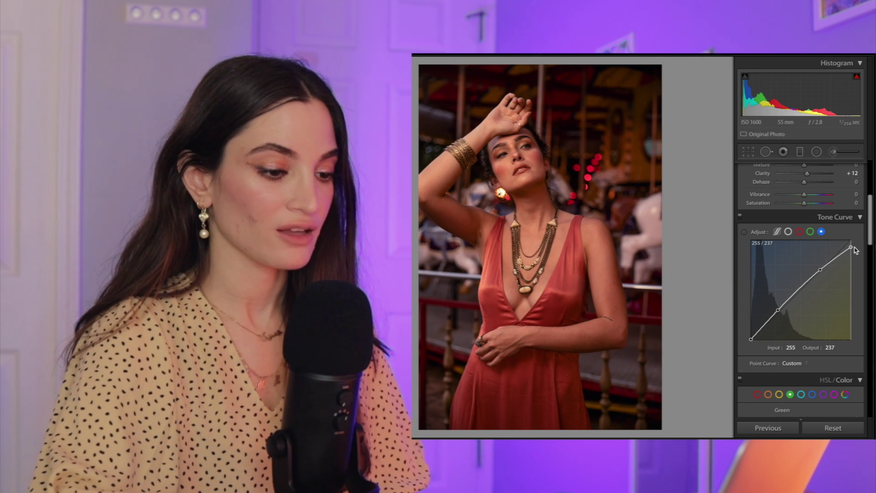
Step: Set the yellow HSL sliders to hue −1, saturation −40 and luminance +37, and split-tone highlights at hue 120, saturation 4, adjusting the shadow hue
scroll(821, 312, "down", 3)
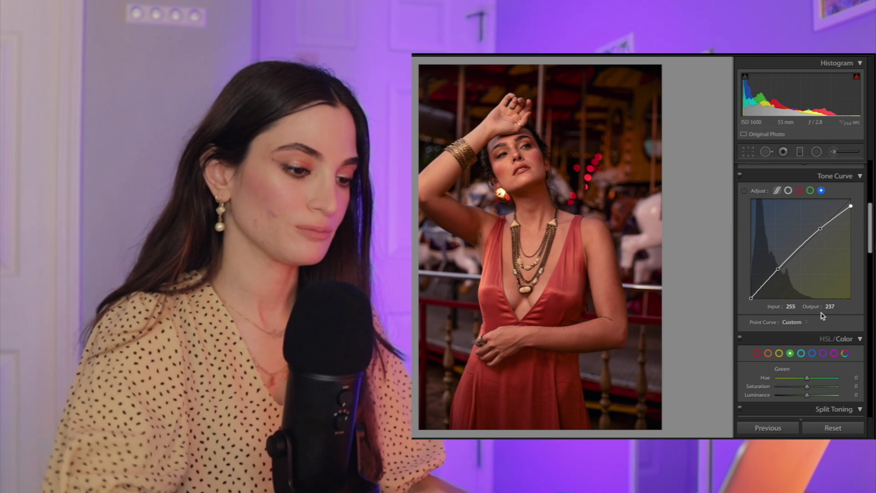
scroll(812, 325, "down", 2)
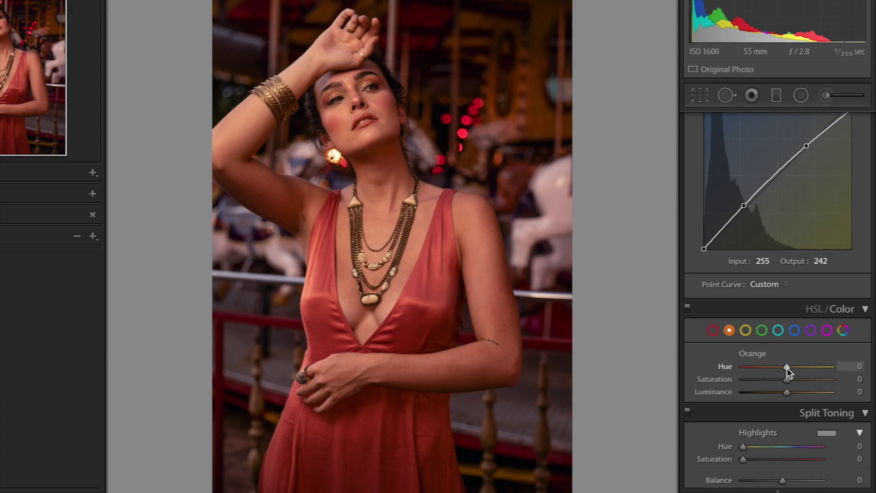
mouse_move(787, 379)
left_mouse_down()
mouse_move(797, 380)
mouse_move(785, 380)
mouse_move(800, 393)
mouse_move(784, 395)
mouse_move(801, 394)
mouse_move(771, 395)
mouse_move(786, 396)
left_mouse_up()
left_click(746, 330)
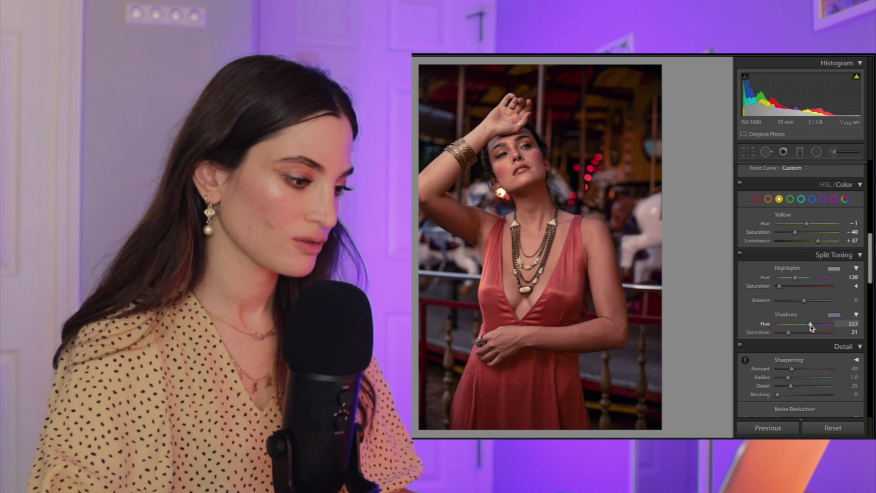
left_click_drag(810, 325, 798, 332)
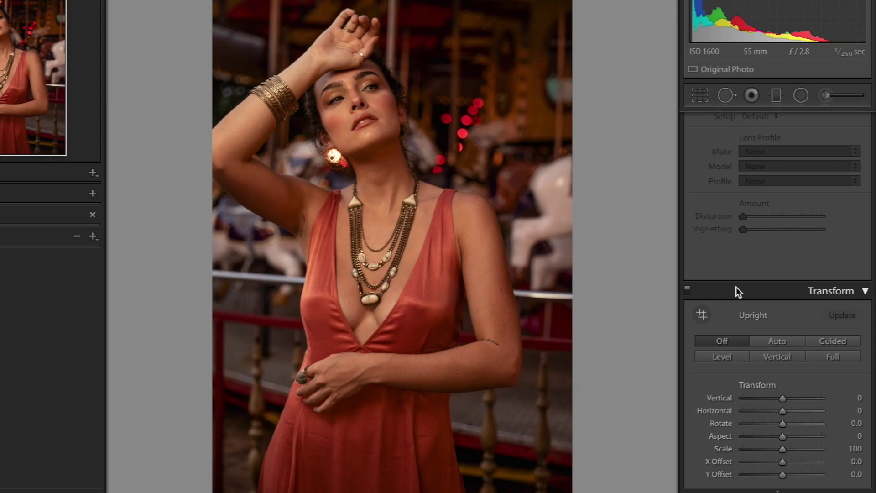
Step: In Calibration, set red primary to hue +7 and saturation −2, green hue to −4 and blue hue to −16, comparing with the original
scroll(736, 290, "down", 6)
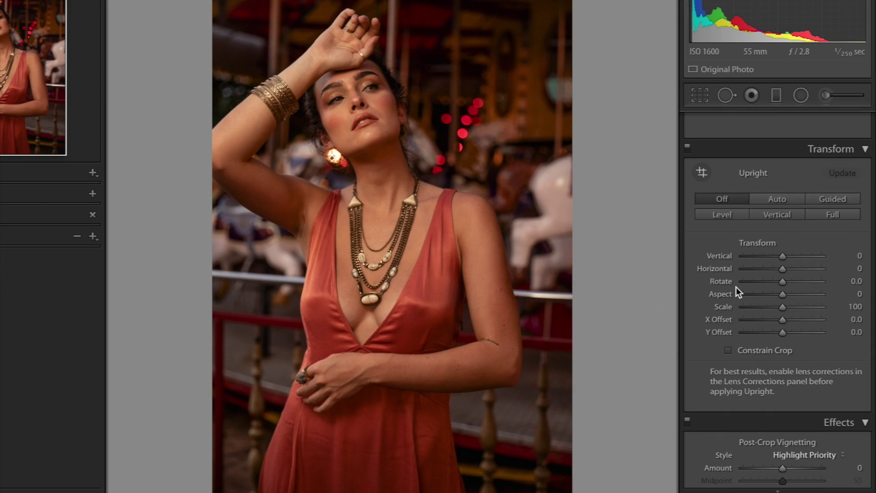
scroll(736, 286, "down", 4)
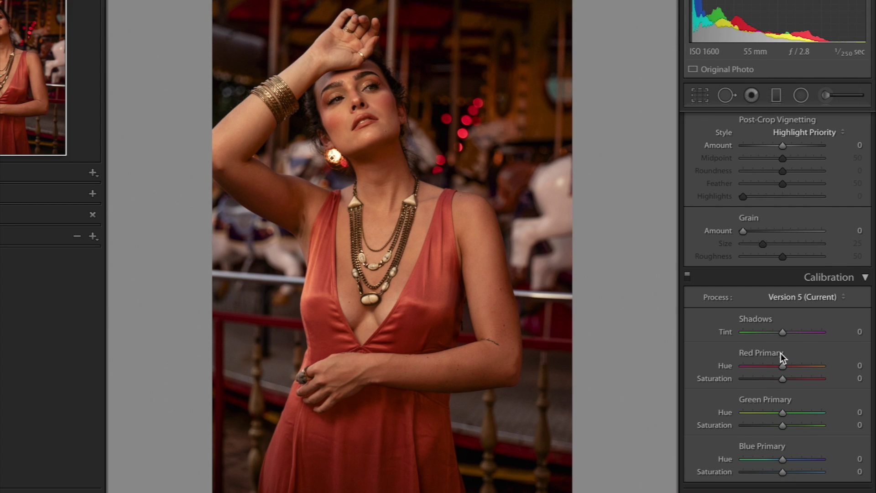
left_click_drag(758, 413, 768, 412)
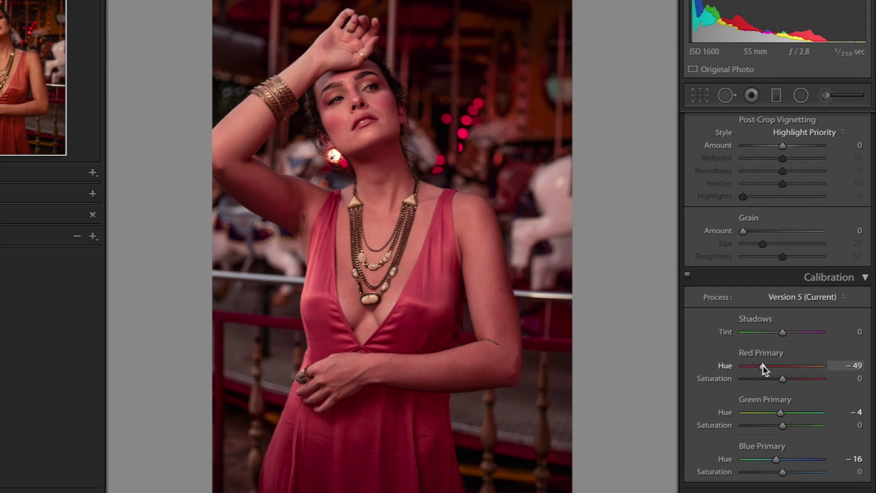
mouse_move(763, 366)
left_mouse_down()
mouse_move(791, 373)
mouse_move(764, 370)
left_mouse_up()
left_click_drag(764, 370, 784, 369)
left_click(791, 380)
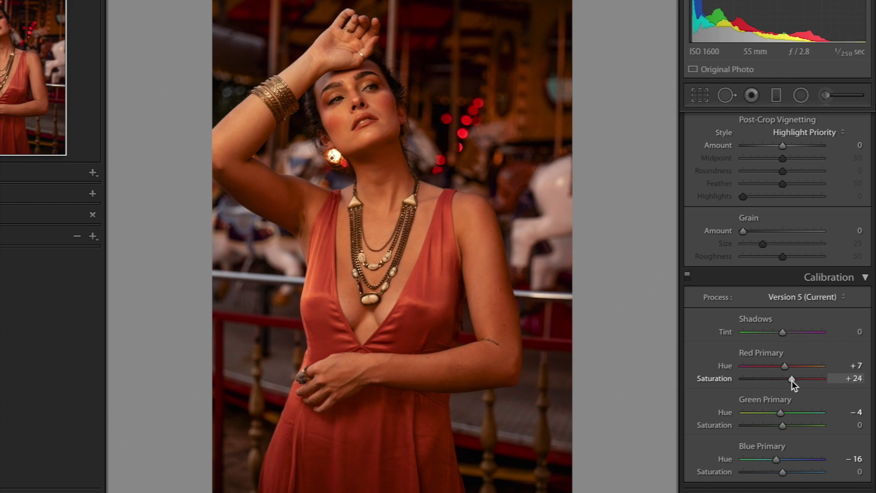
key("backslash")
key("backslash")
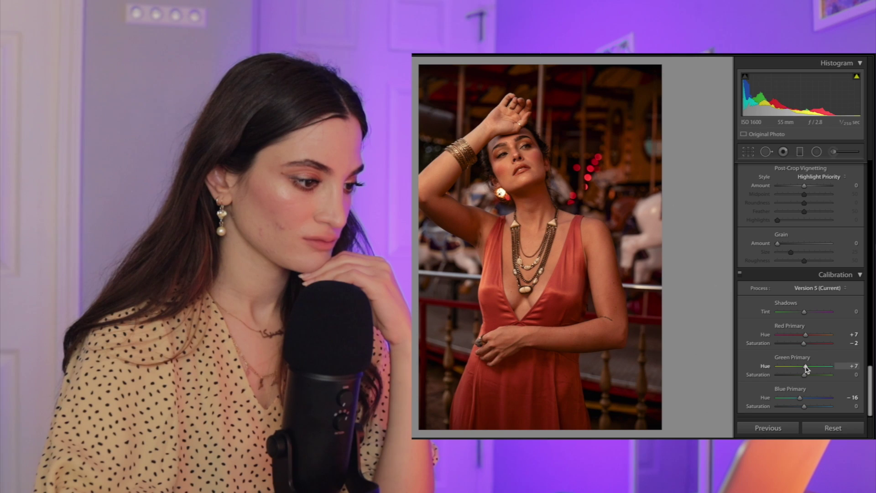
Step: Set the green primary hue to +2, trying a strong negative shift and checking the face and background up close
left_click_drag(805, 369, 793, 367)
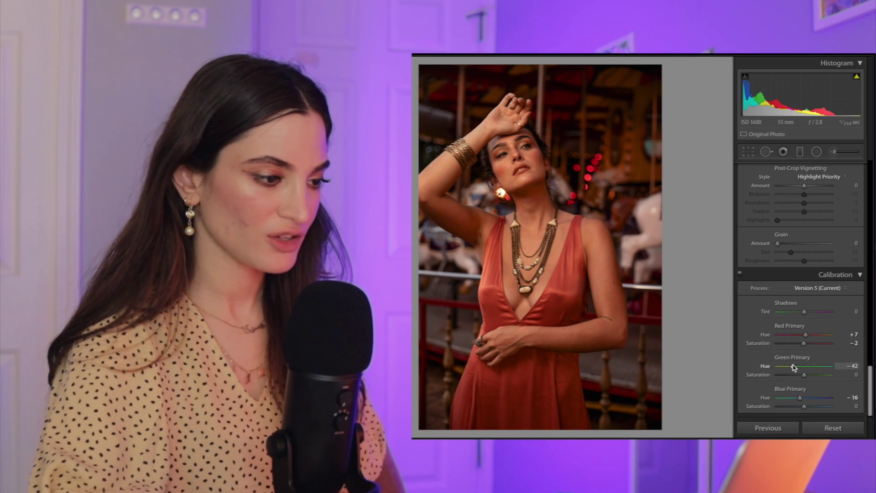
left_click(569, 165)
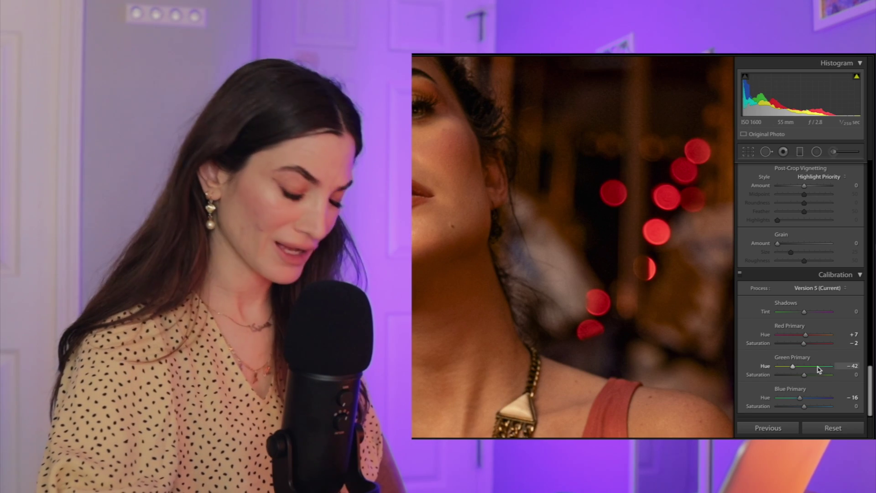
left_click_drag(561, 269, 606, 270)
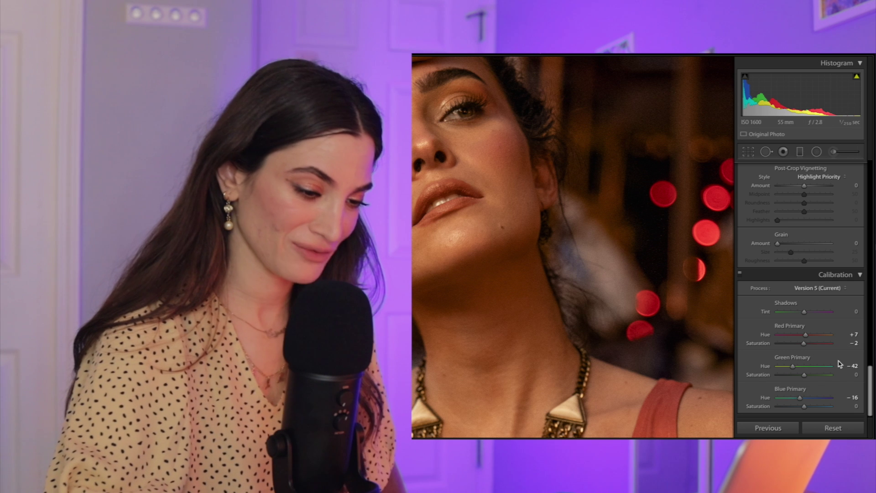
mouse_move(793, 366)
left_mouse_down()
mouse_move(822, 366)
mouse_move(804, 372)
left_mouse_up()
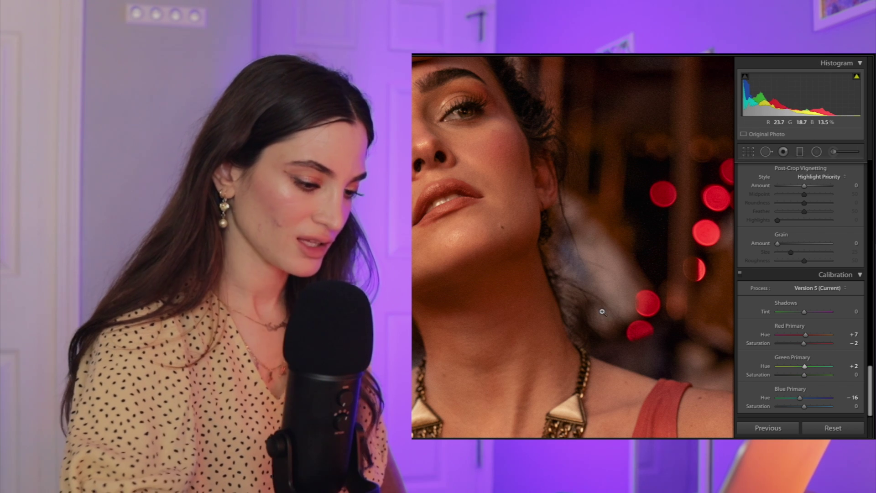
left_click(603, 312)
key("backslash")
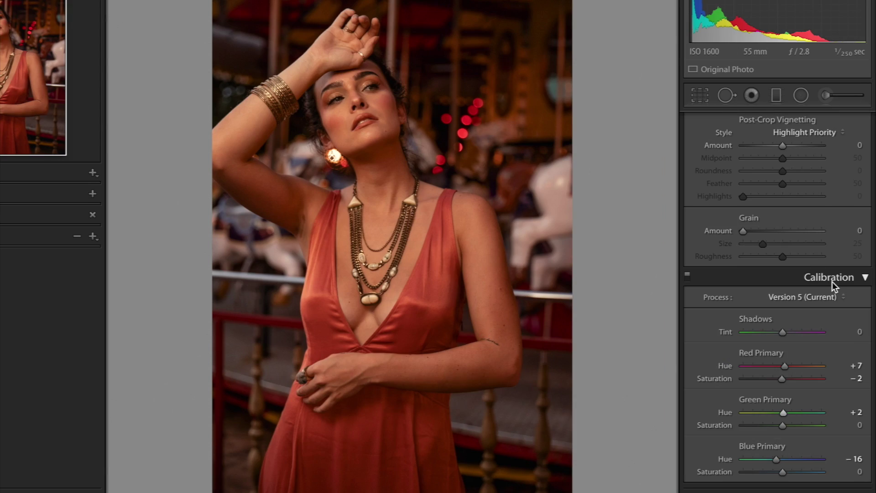
Step: Add a point at 47/47 in the shadows of the RGB tone curve and fine-tune its position
scroll(831, 281, "up", 10)
scroll(832, 282, "up", 10)
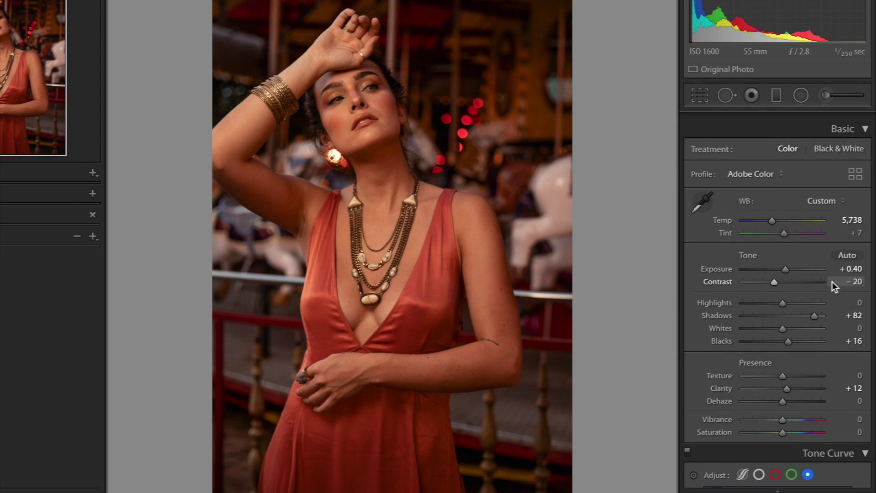
scroll(831, 282, "down", 6)
scroll(831, 282, "down", 2)
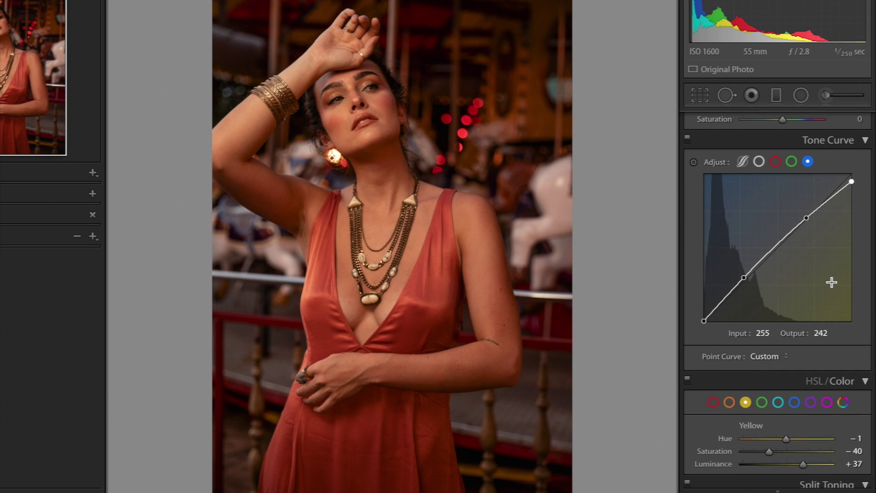
left_click(759, 167)
left_click(731, 300)
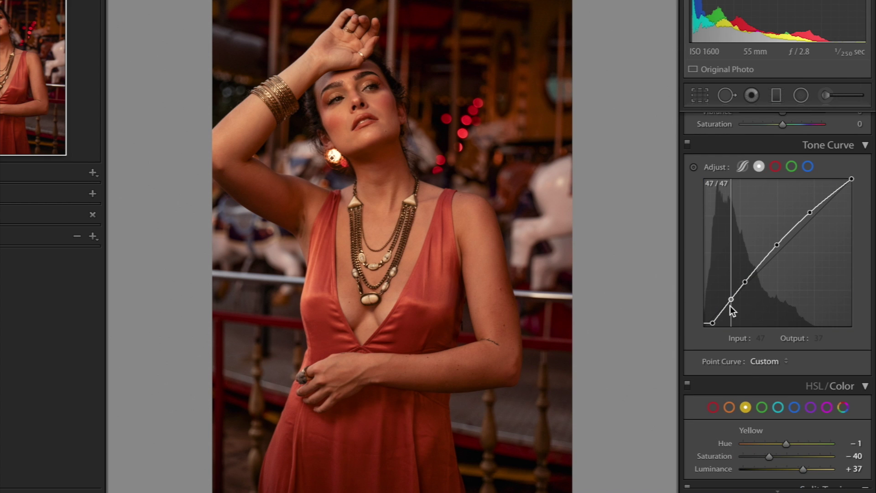
left_click_drag(732, 309, 726, 299)
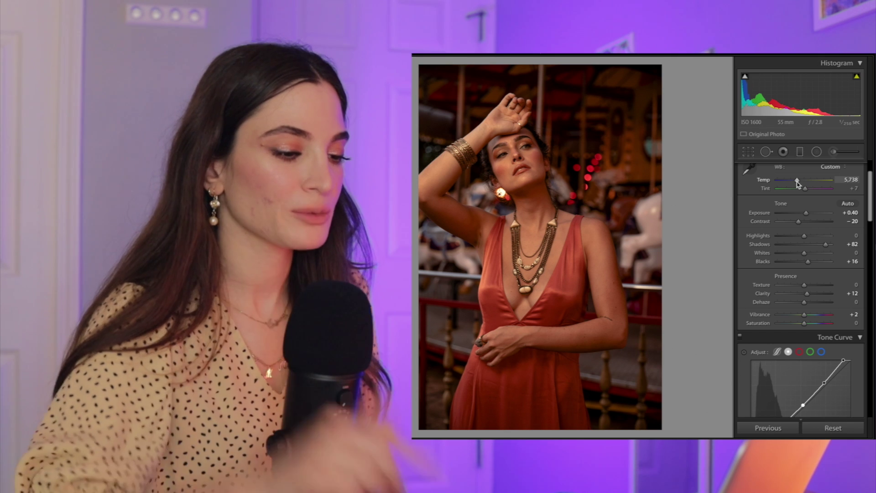
Step: Set the white balance temperature to 4,902 and the tint to −28
mouse_move(796, 183)
left_mouse_down()
mouse_move(786, 184)
mouse_move(810, 184)
mouse_move(795, 184)
left_mouse_up()
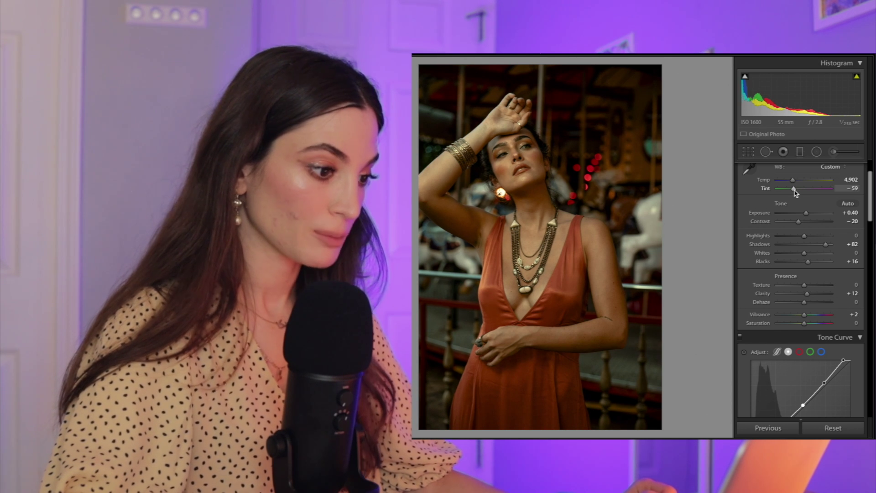
left_click_drag(795, 192, 801, 193)
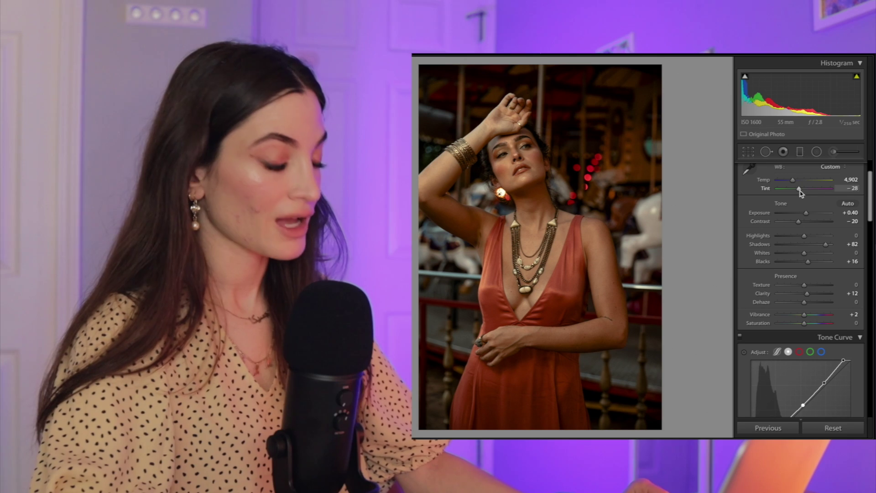